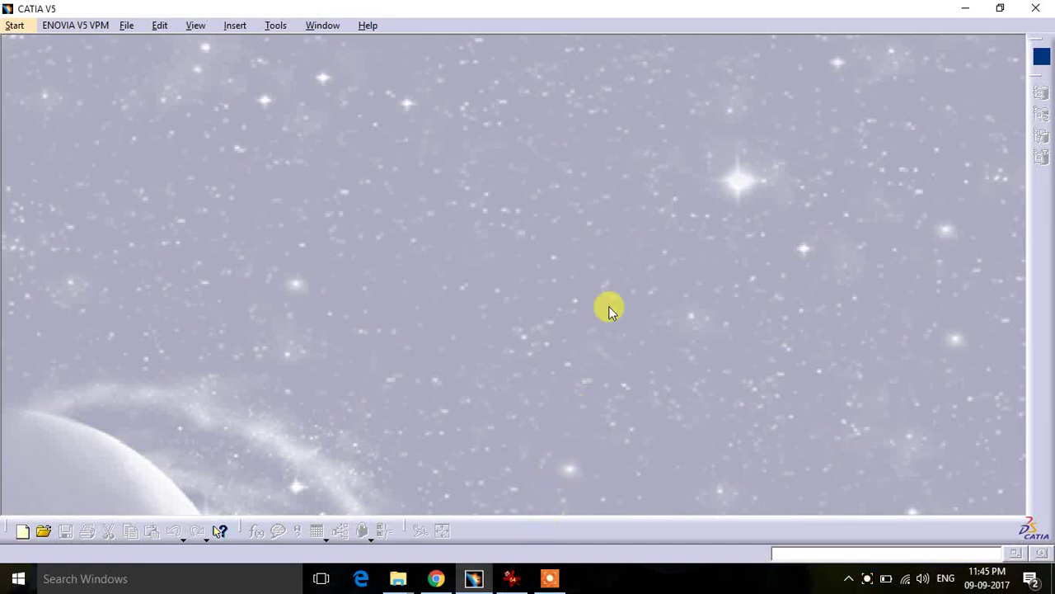
# - Resize IrfanView so the whole Part 1.JPG fork drawing fits without scrollbars, then return to CATIA
pyautogui.click(511, 579)
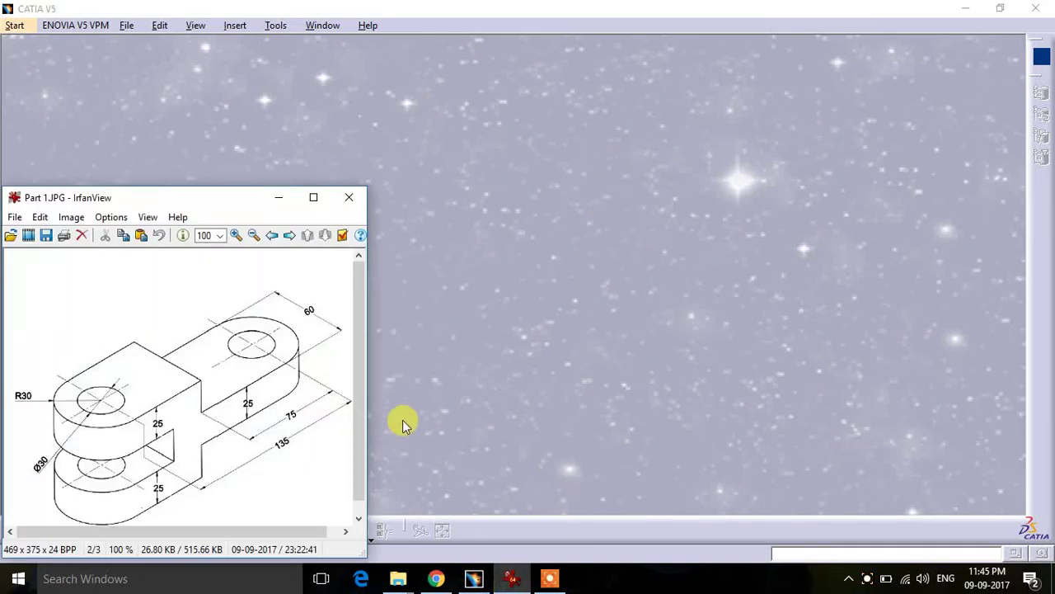
pyautogui.moveTo(367, 386); pyautogui.dragTo(378, 388)
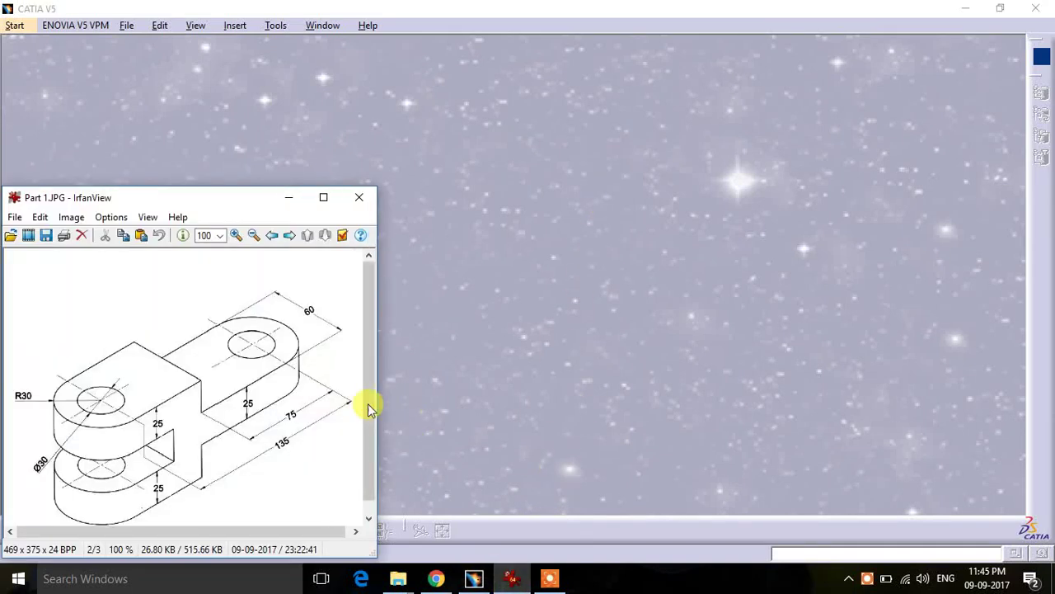
pyautogui.moveTo(228, 185); pyautogui.dragTo(230, 174)
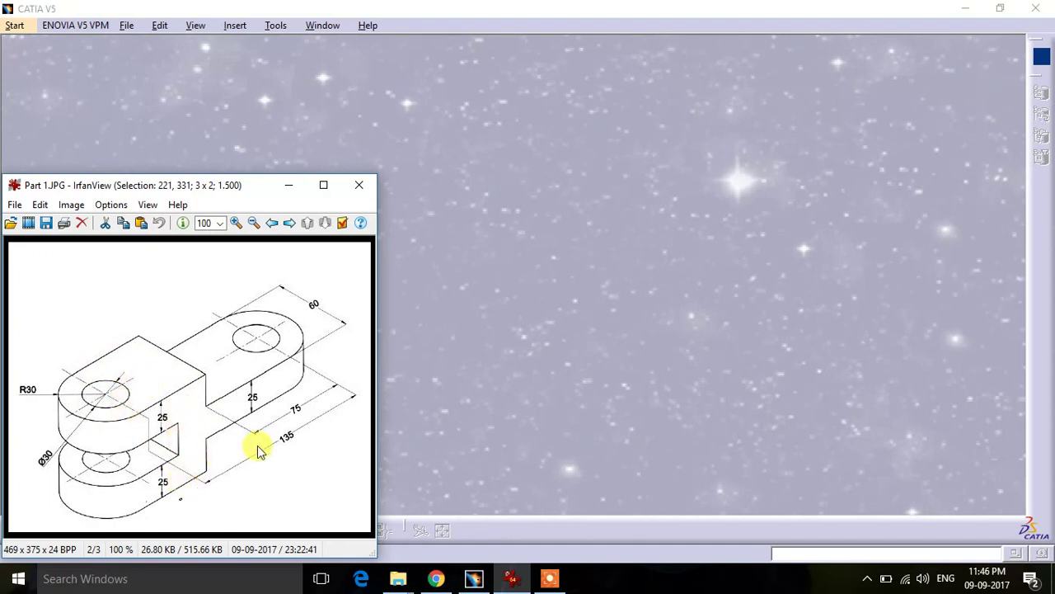
pyautogui.click(478, 355)
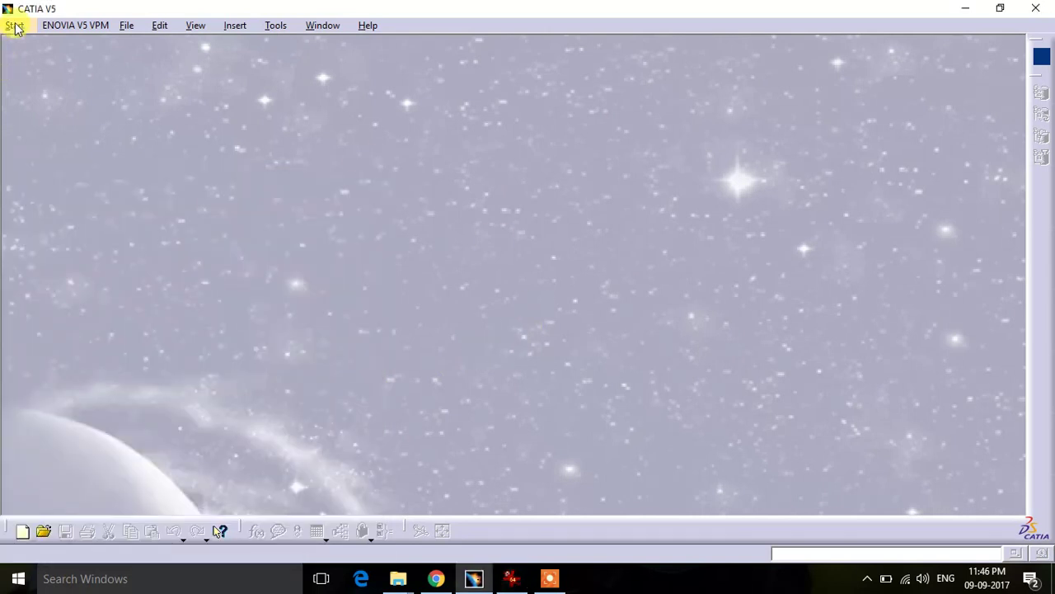
# - Create a new Part Design part with the default name Part1
pyautogui.click(15, 26)
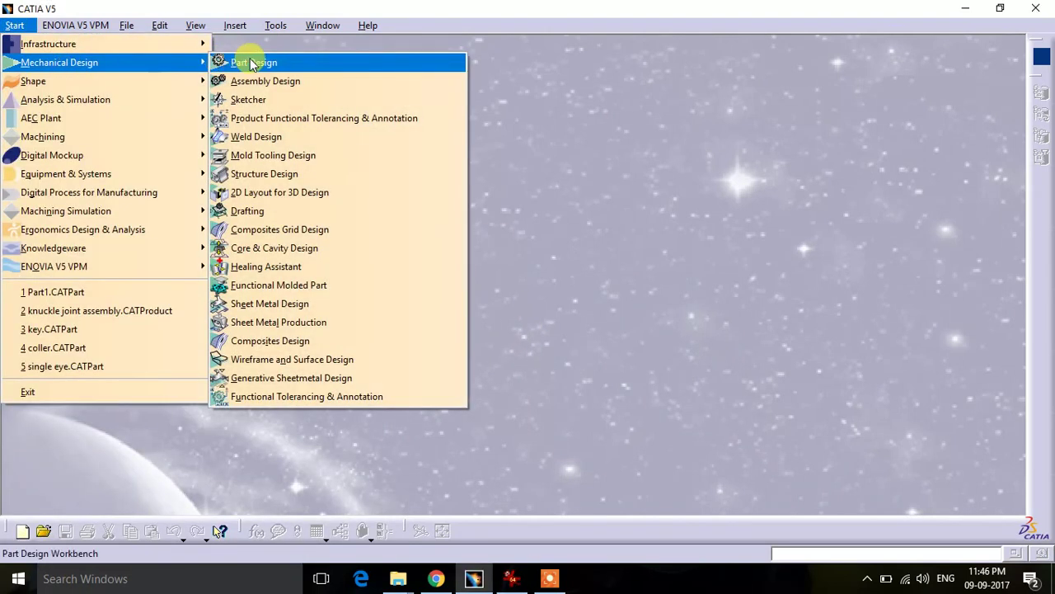
pyautogui.click(253, 65)
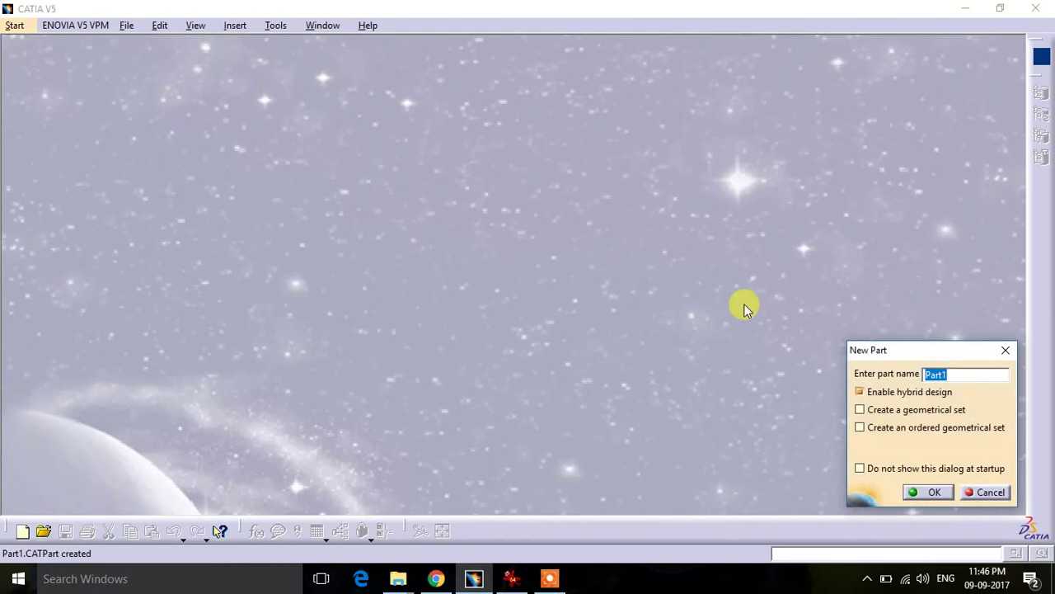
pyautogui.click(918, 493)
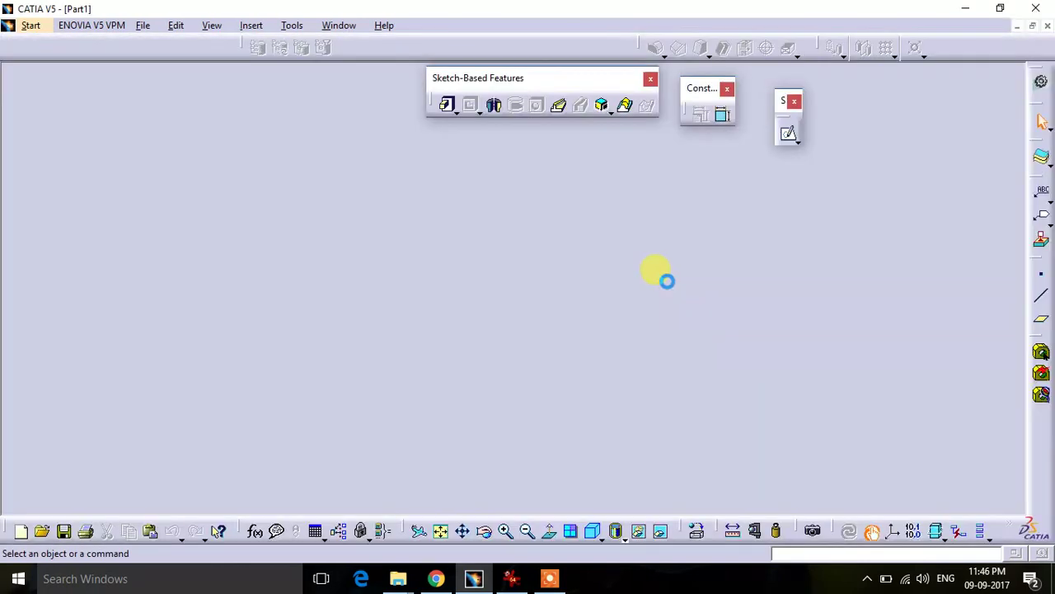
# - Start a sketch on the yz plane and bring up the reference drawing
pyautogui.click(787, 139)
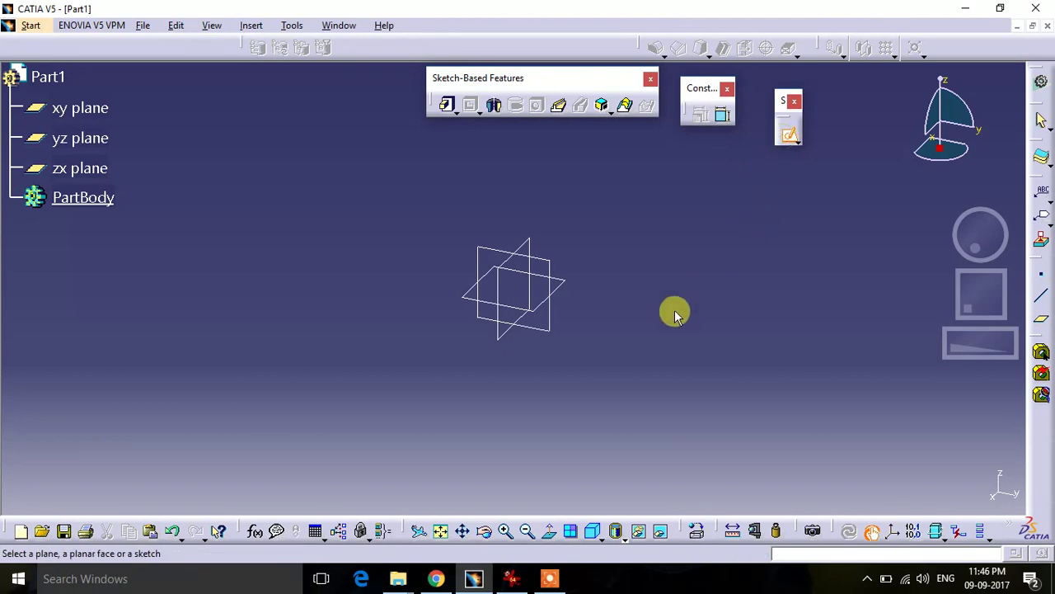
pyautogui.click(543, 267)
pyautogui.click(511, 578)
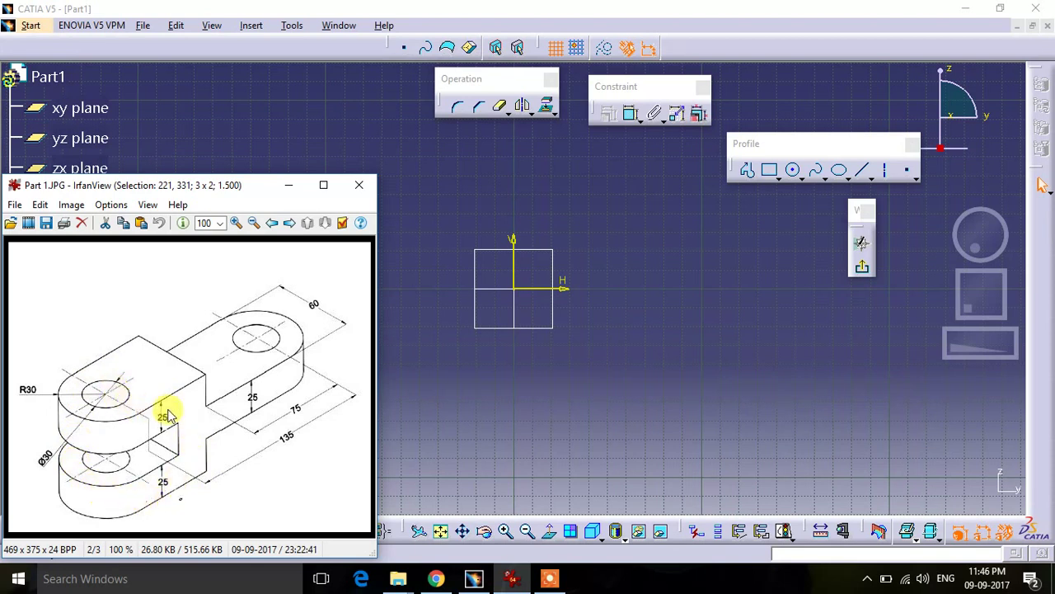
# - Draw a circle at the origin and dimension it to 60 mm diameter
pyautogui.click(515, 367)
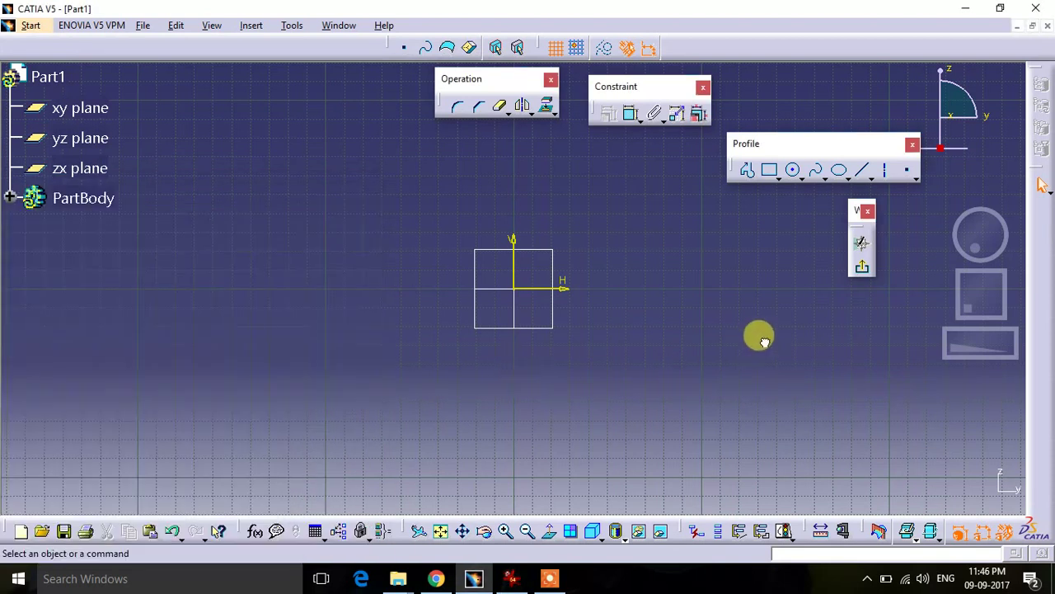
pyautogui.click(793, 170)
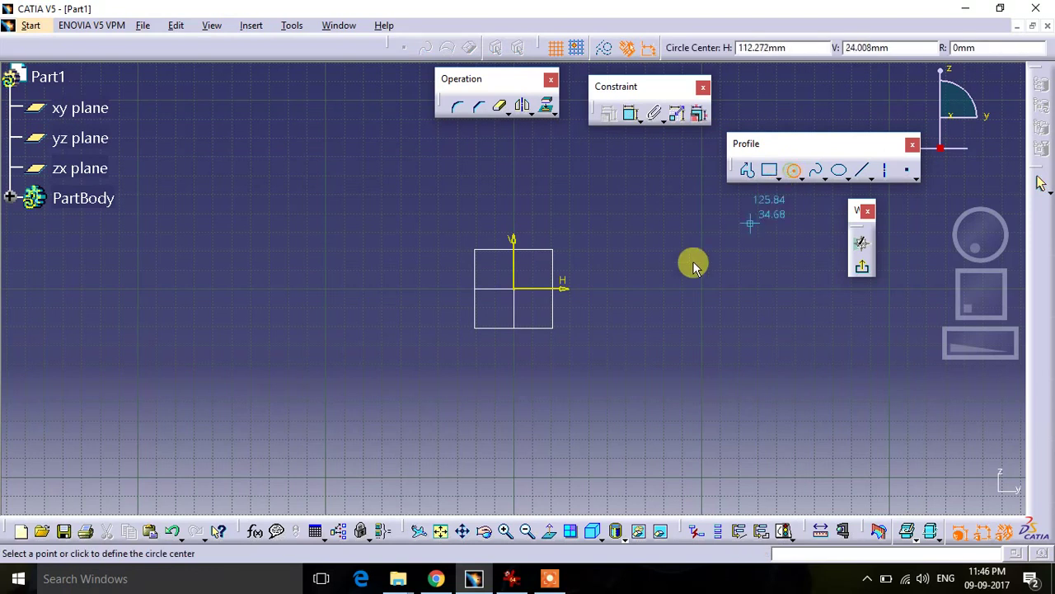
pyautogui.click(514, 288)
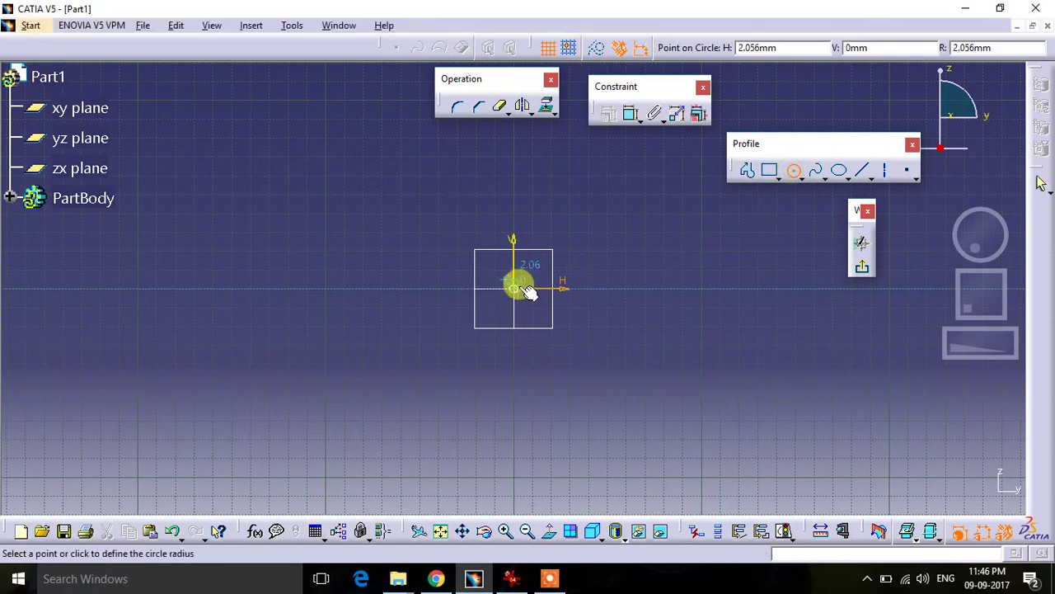
pyautogui.click(577, 205)
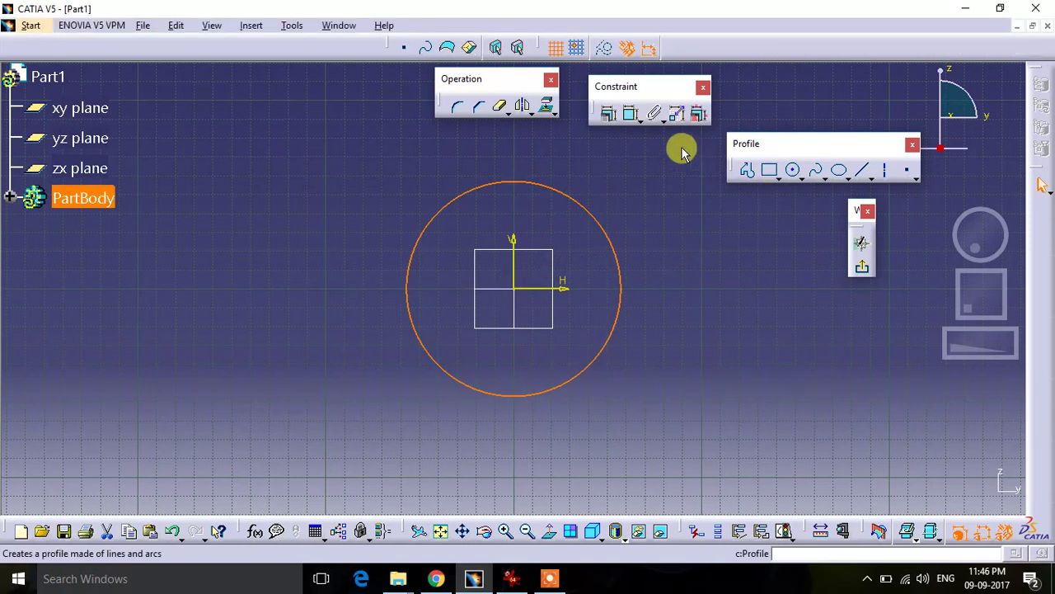
pyautogui.click(631, 115)
pyautogui.click(665, 194)
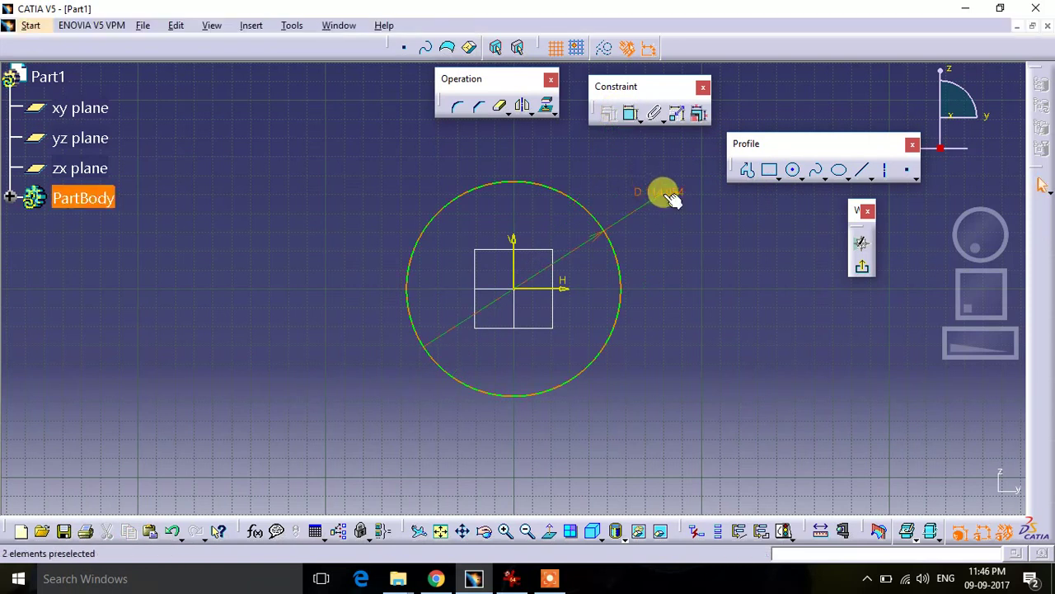
pyautogui.doubleClick(664, 193)
pyautogui.write('60')
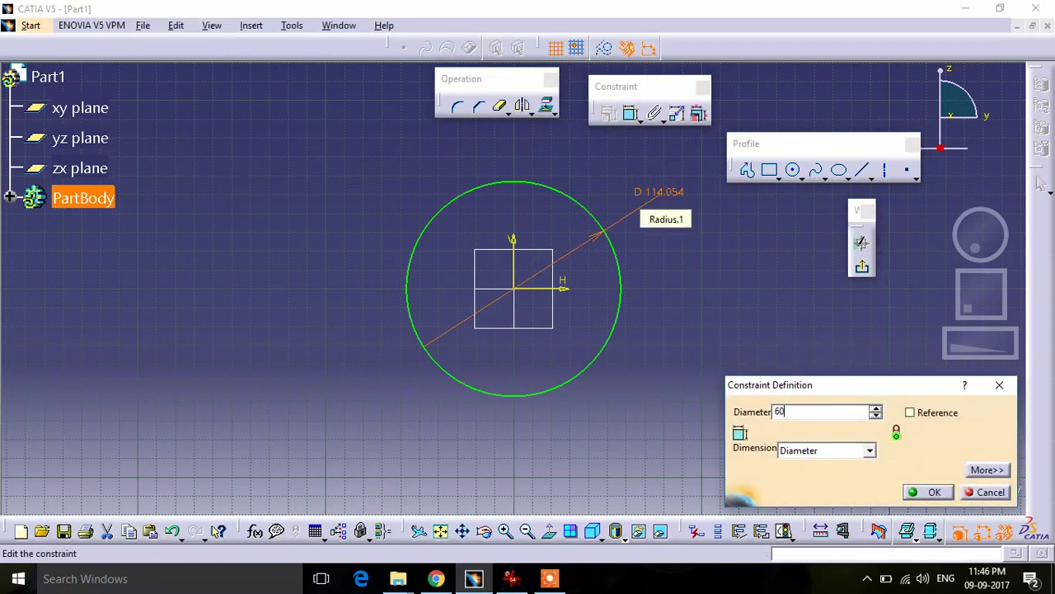
pyautogui.press('Return')
# - Add a second circle at the origin with a 30 mm diameter
pyautogui.moveTo(632, 264); pyautogui.dragTo(619, 262, button='middle')
pyautogui.click(794, 173)
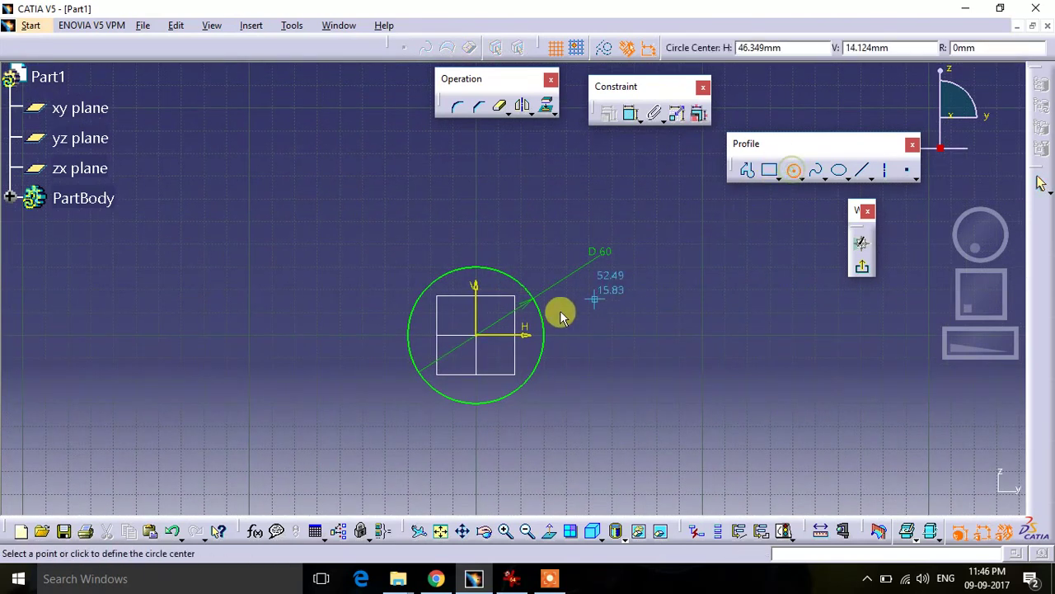
pyautogui.click(487, 331)
pyautogui.click(505, 313)
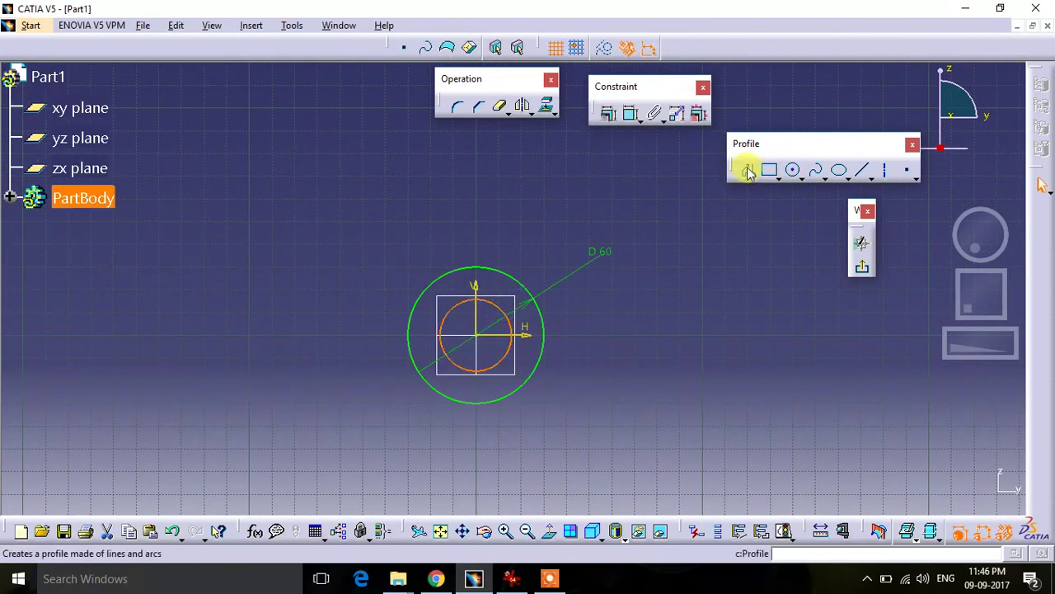
pyautogui.click(630, 114)
pyautogui.click(587, 204)
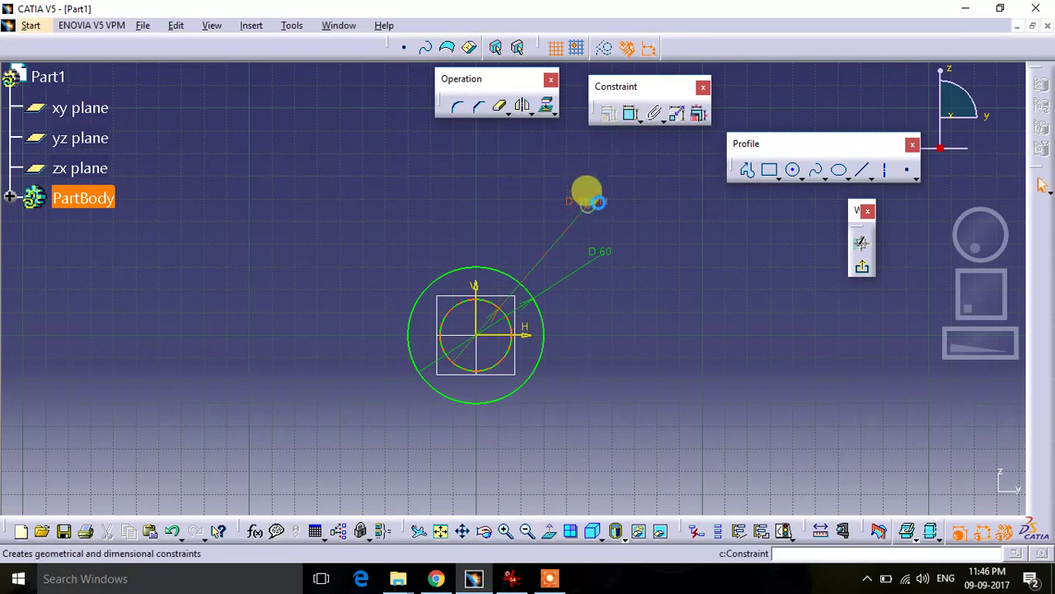
pyautogui.doubleClick(587, 200)
pyautogui.write('30')
pyautogui.press('Return')
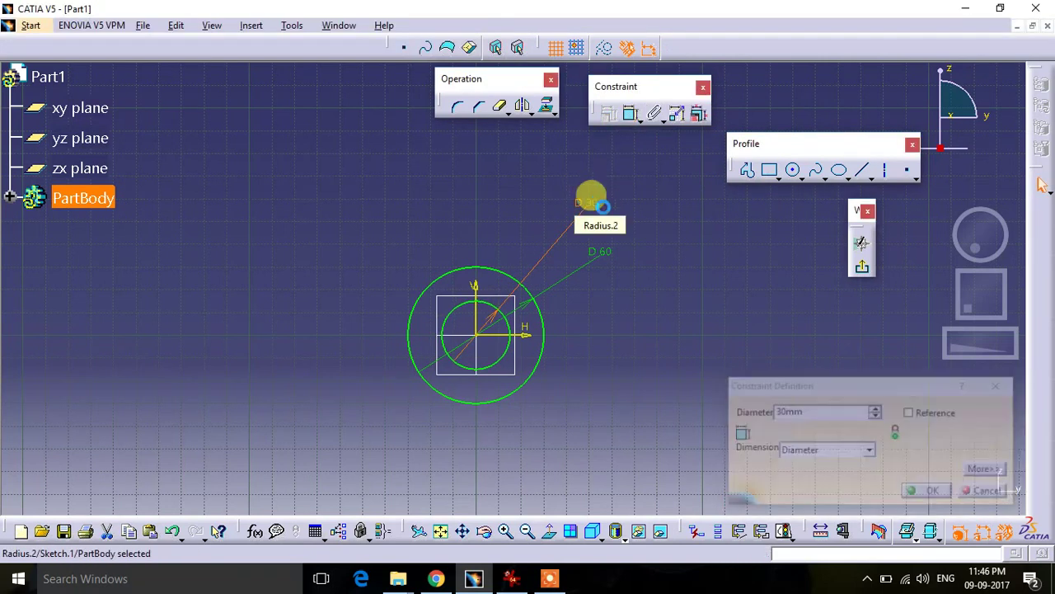
pyautogui.click(605, 389)
# - Review the reference drawing again, then return to the sketch
pyautogui.click(515, 579)
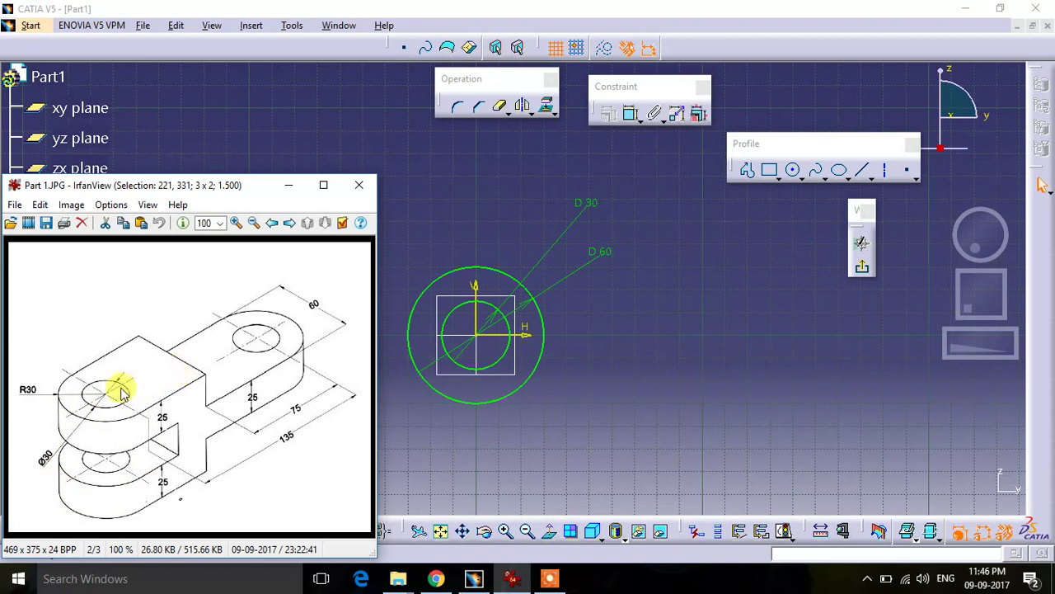
pyautogui.click(443, 427)
pyautogui.click(693, 369)
pyautogui.click(769, 170)
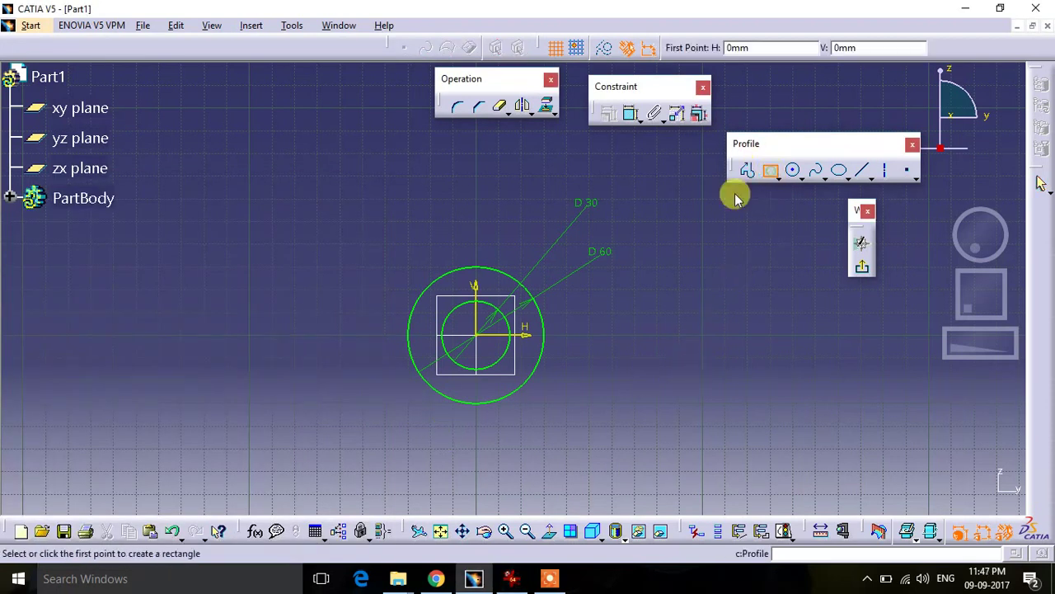
# - Draw a rectangle from the outer circle rightward and make its top and bottom edges symmetric
pyautogui.click(476, 266)
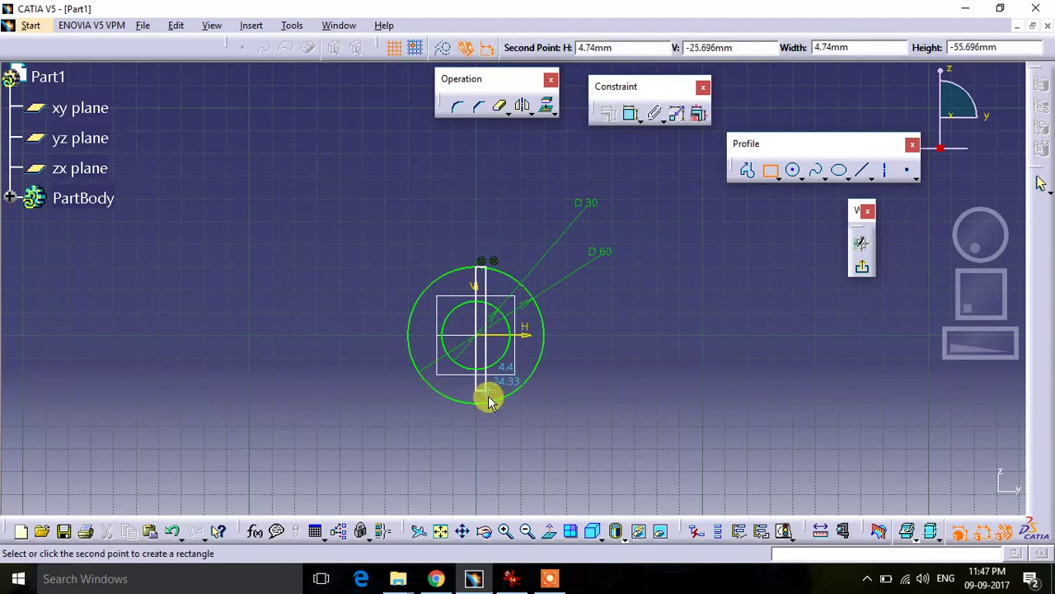
pyautogui.click(646, 402)
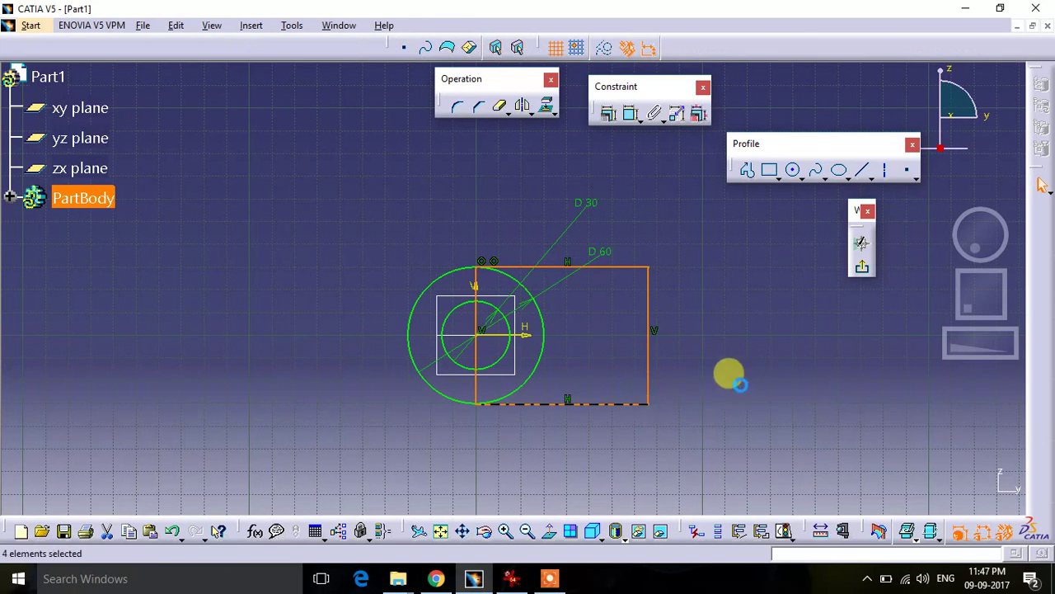
pyautogui.moveTo(715, 372); pyautogui.dragTo(645, 369, button='middle')
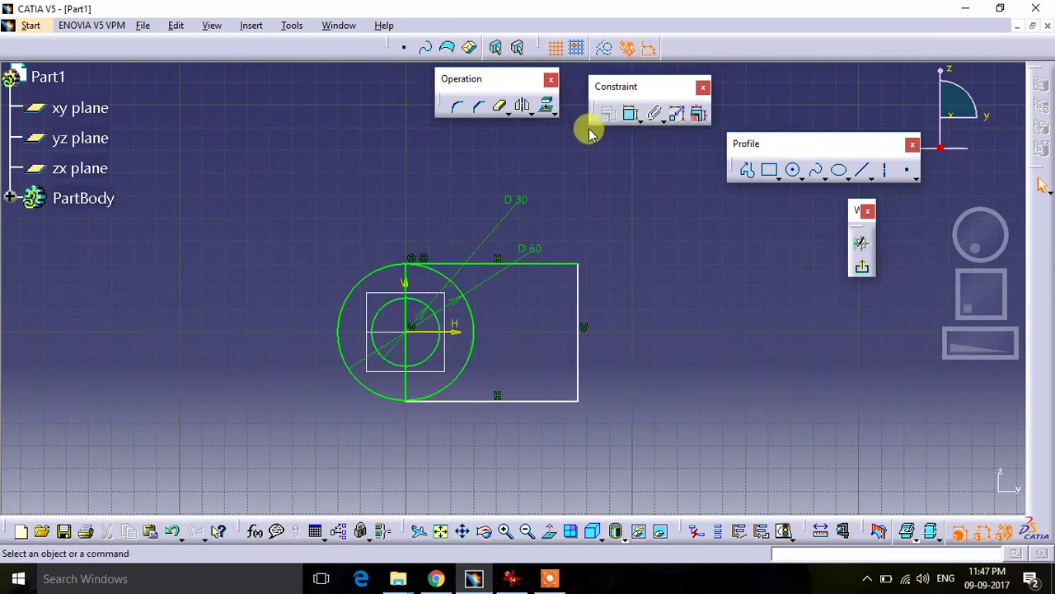
pyautogui.click(507, 400)
pyautogui.keyDown('ctrl'); pyautogui.click(534, 264); pyautogui.keyUp('ctrl')
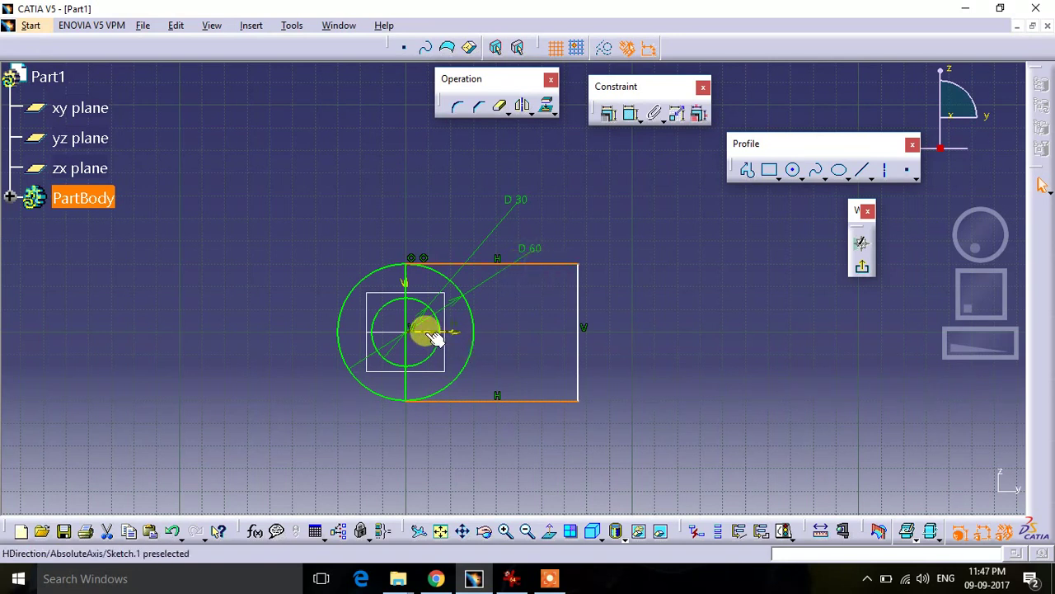
pyautogui.click(609, 114)
pyautogui.click(734, 397)
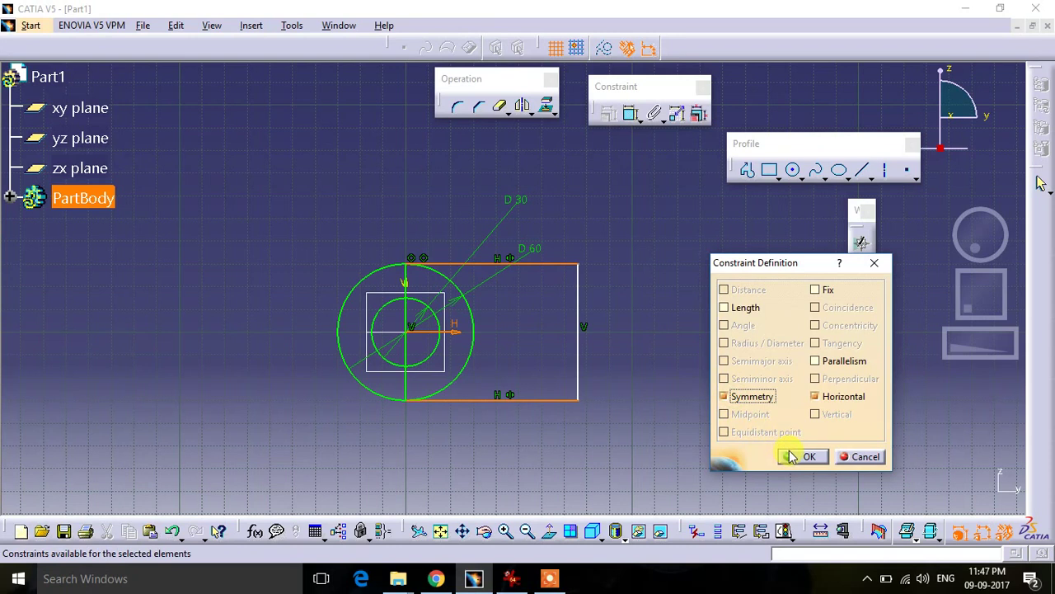
pyautogui.click(800, 456)
# - Remove the over-constraining vertical height dimension from the rectangle
pyautogui.click(631, 116)
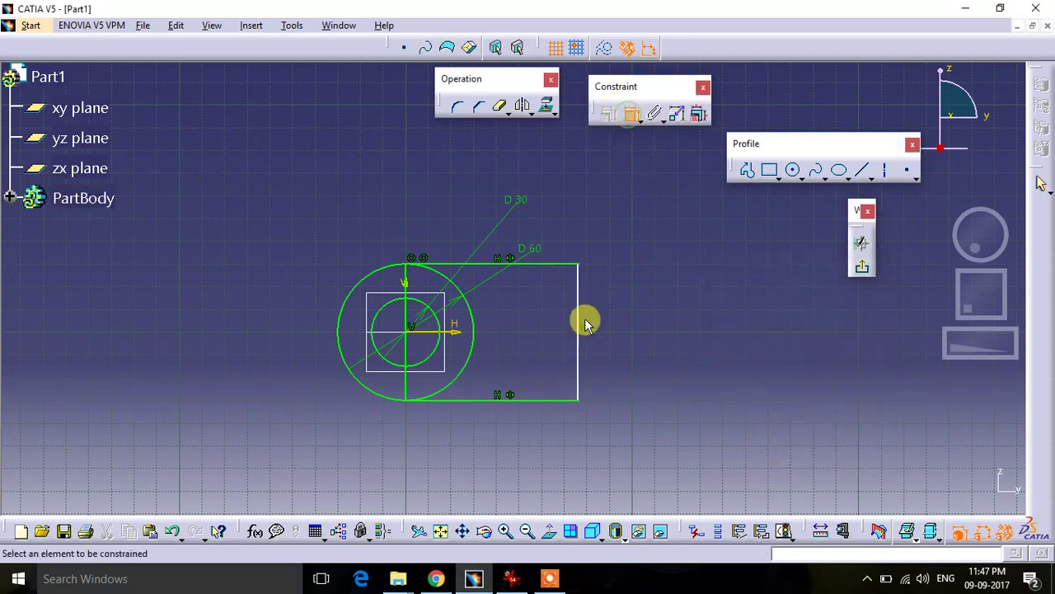
pyautogui.click(580, 348)
pyautogui.click(653, 327)
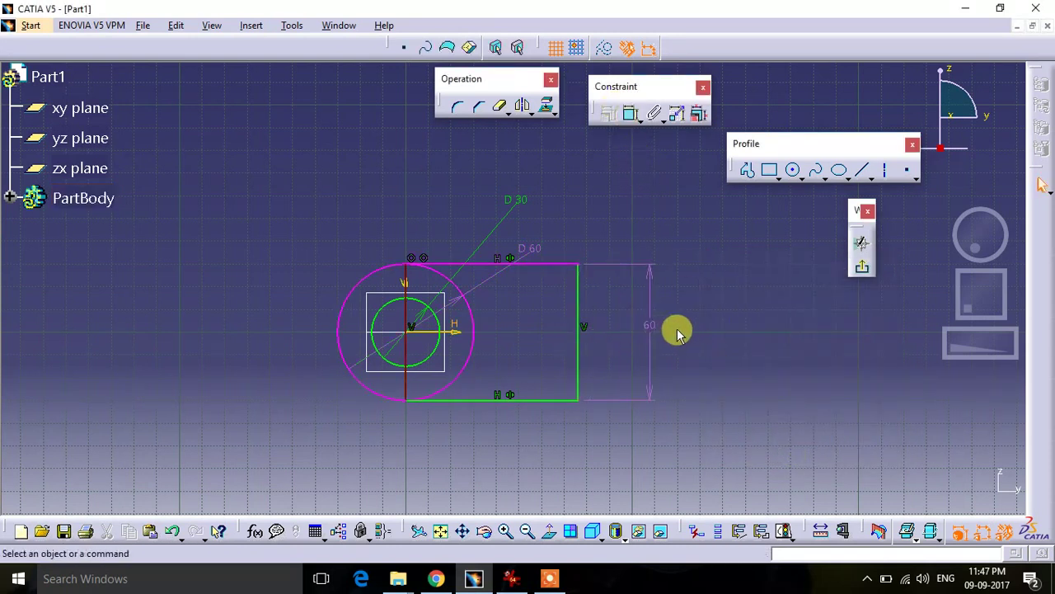
pyautogui.click(650, 326)
pyautogui.press('Delete')
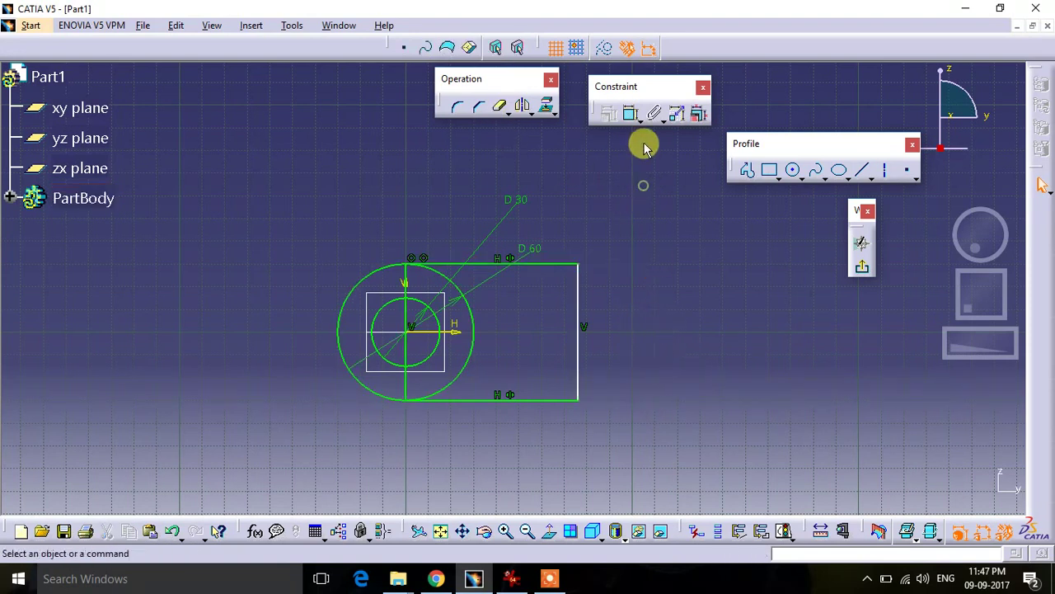
# - Dimension the rectangle's bottom edge to 60 mm and check the reference drawing
pyautogui.click(517, 401)
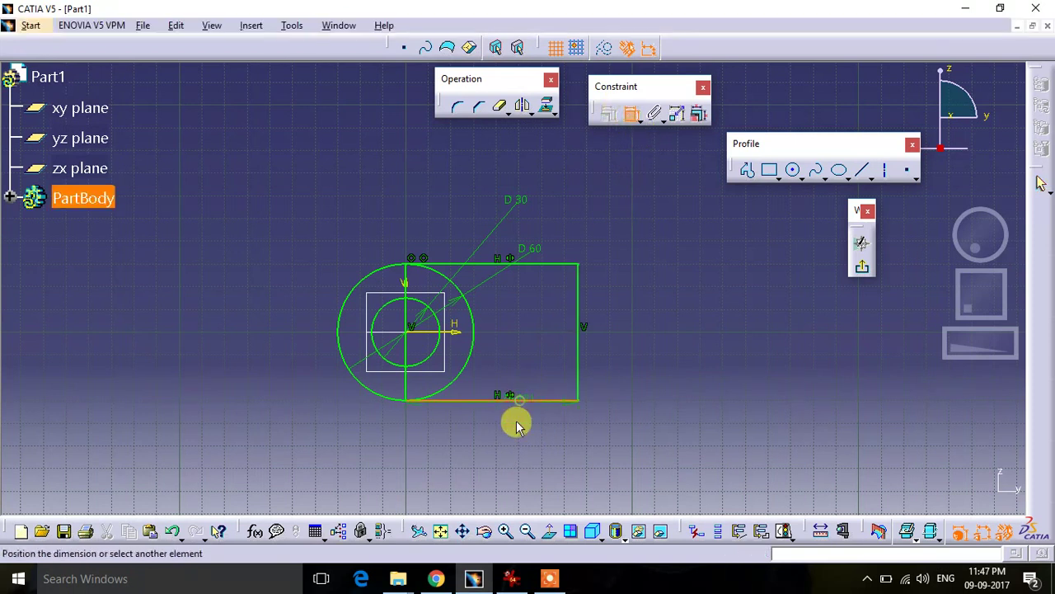
pyautogui.click(506, 439)
pyautogui.doubleClick(506, 440)
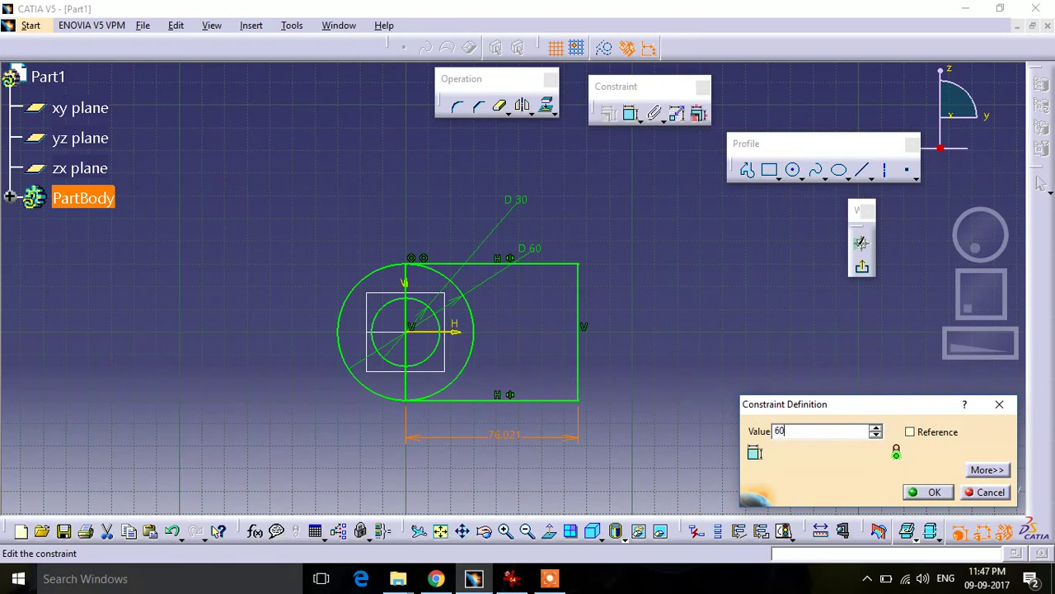
pyautogui.write('mm')
pyautogui.press('Return')
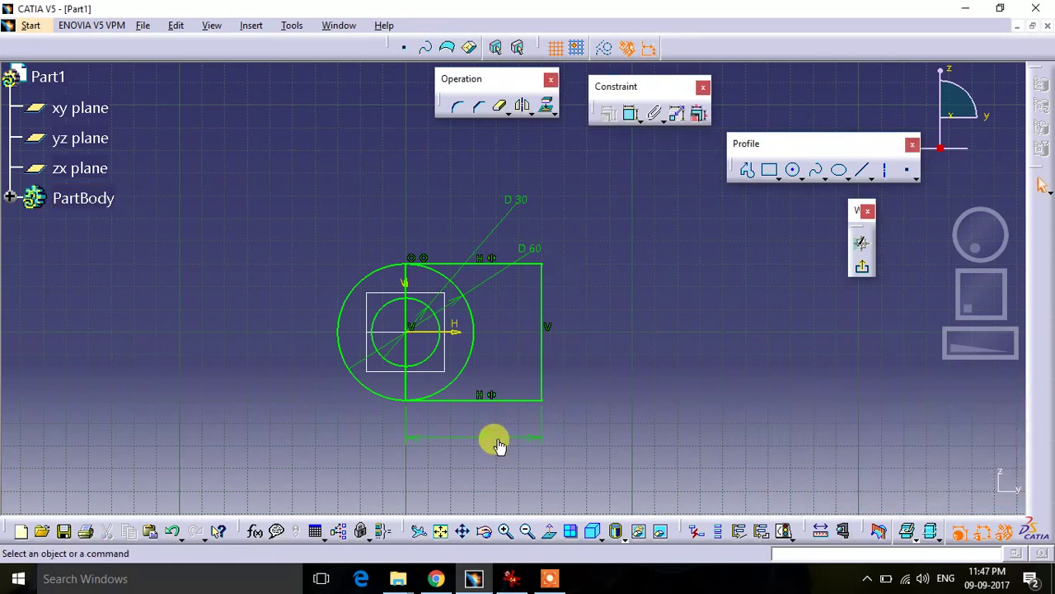
pyautogui.click(496, 438)
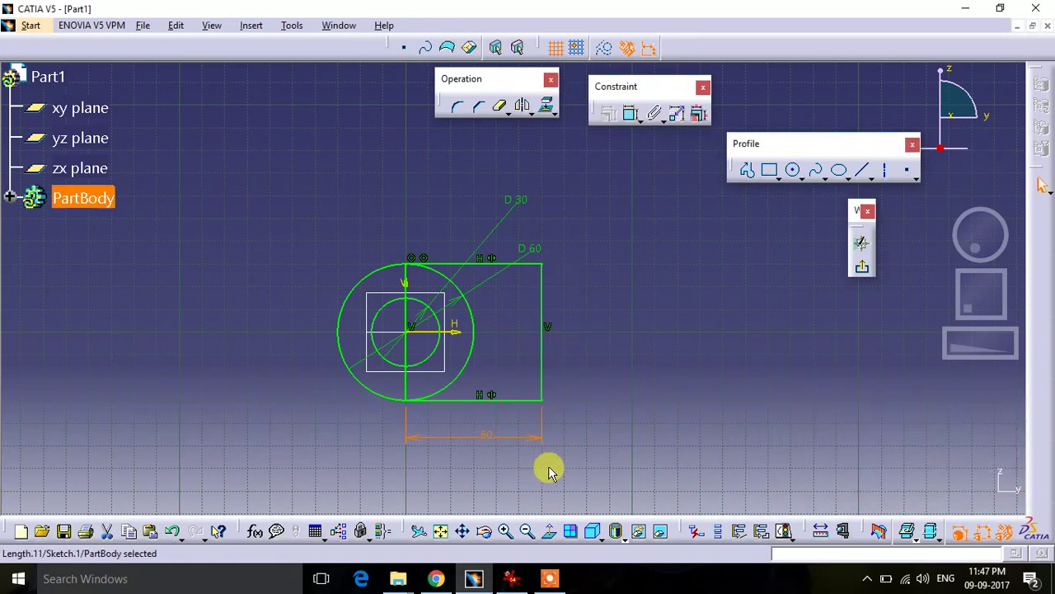
pyautogui.click(511, 578)
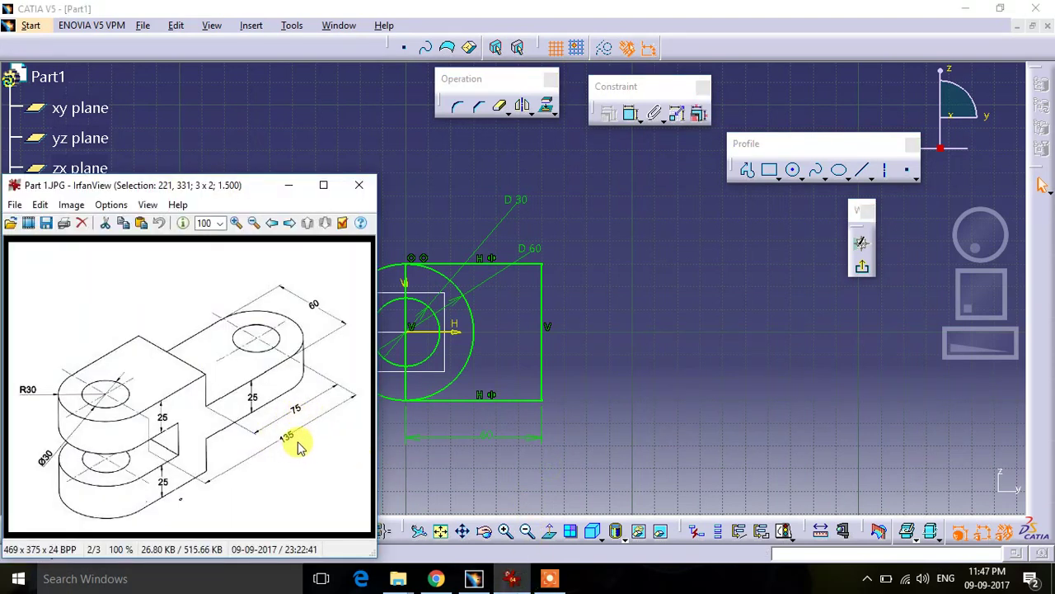
pyautogui.click(499, 470)
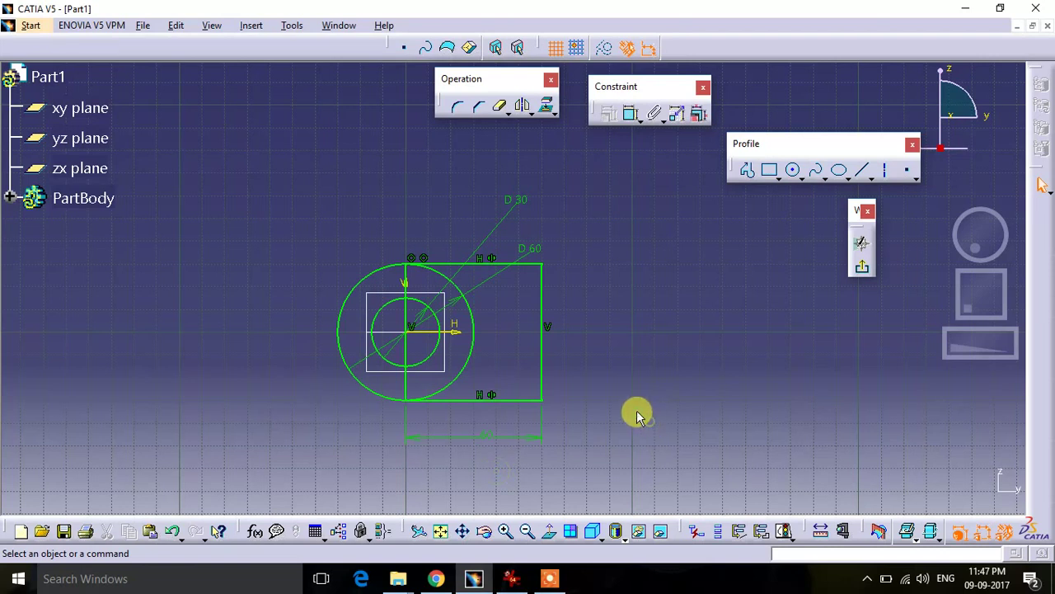
# - Quick-trim the inner vertical line and the outer circle's right half, then exit to the part
pyautogui.click(502, 108)
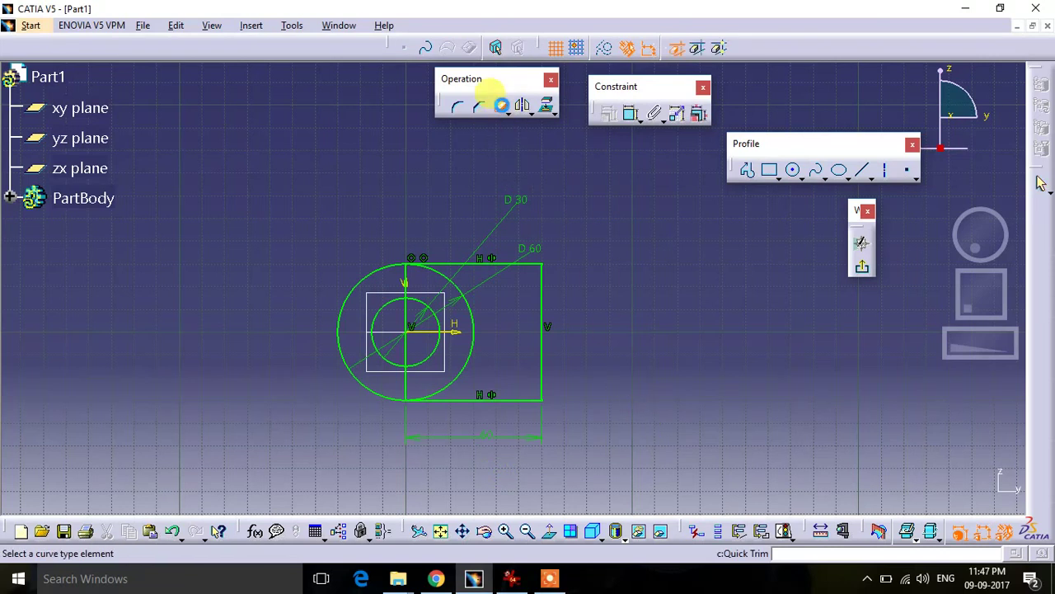
pyautogui.click(405, 354)
pyautogui.click(408, 274)
pyautogui.click(405, 383)
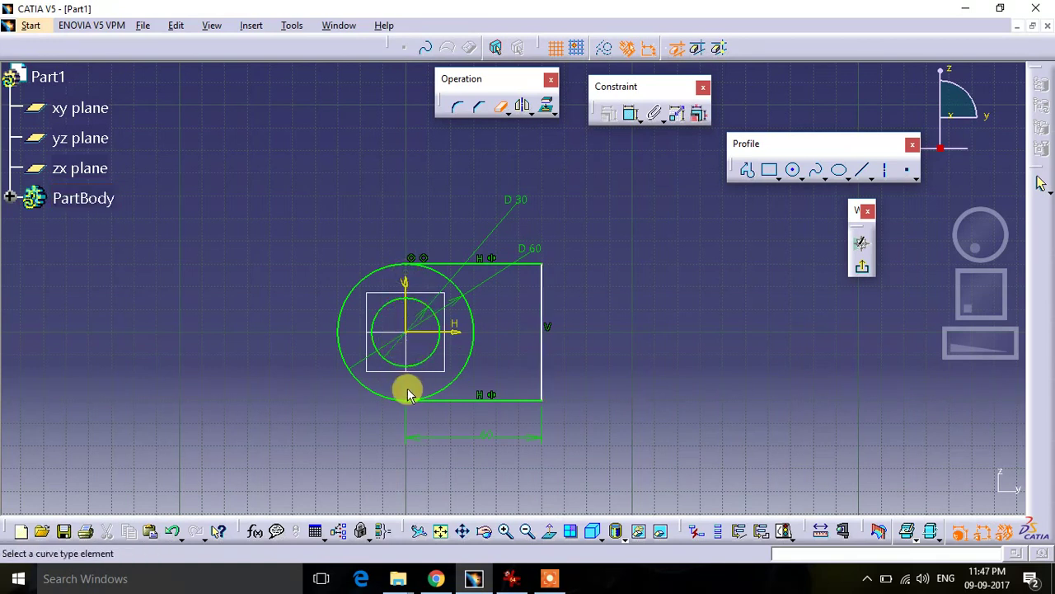
pyautogui.click(471, 341)
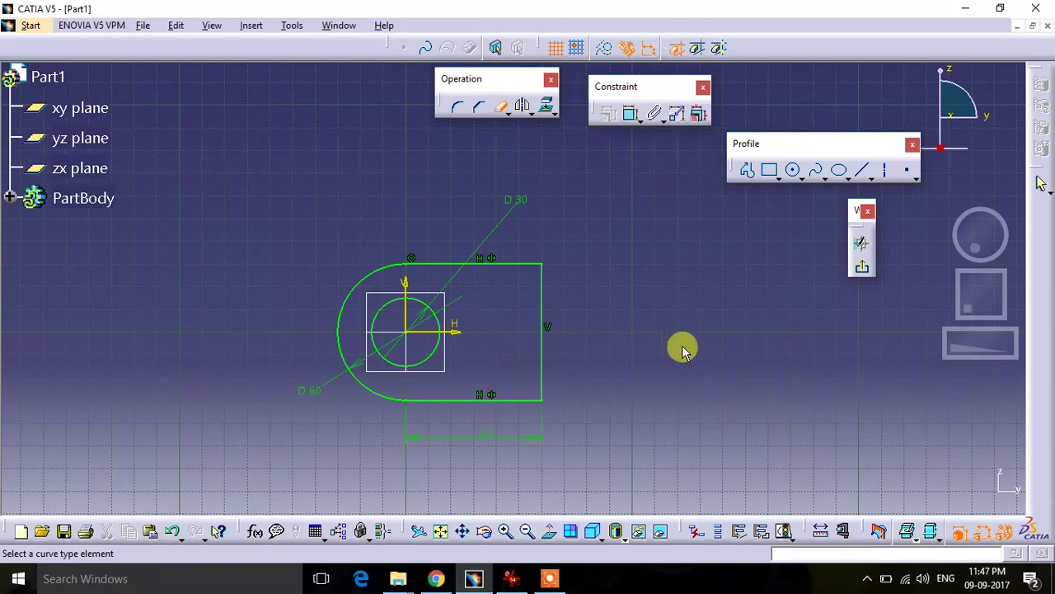
pyautogui.click(870, 272)
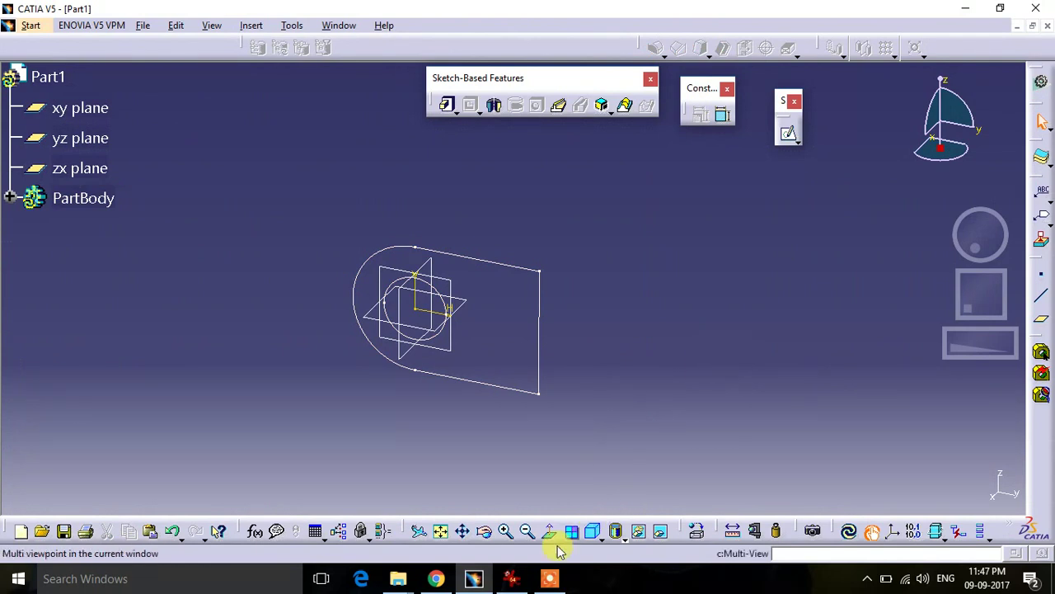
pyautogui.click(512, 578)
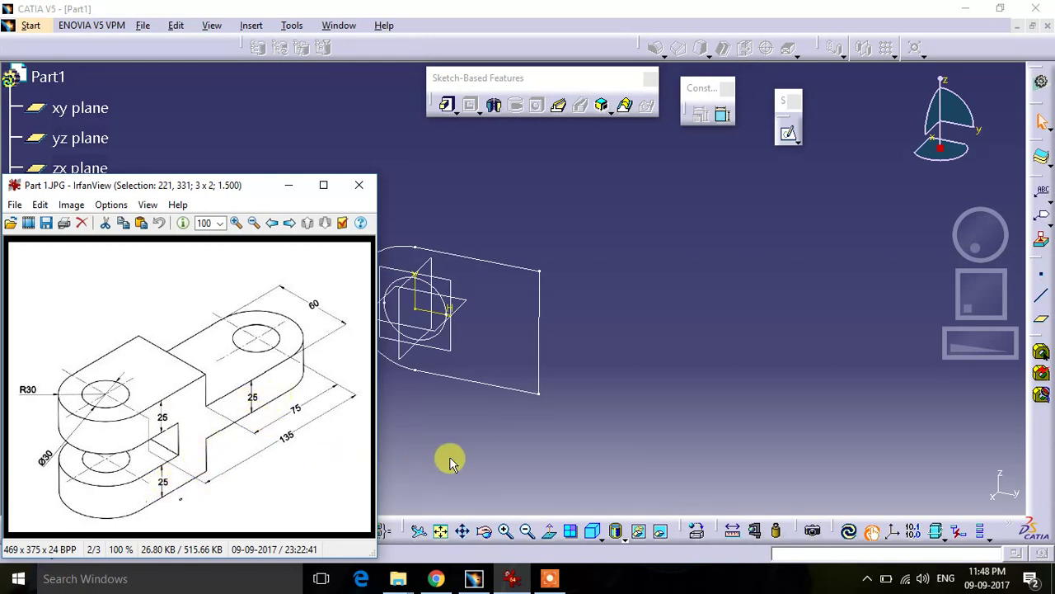
# - Pad Sketch.1 by 37.5 mm with mirrored extent into a 75 mm-thick block
pyautogui.click(476, 454)
pyautogui.click(445, 114)
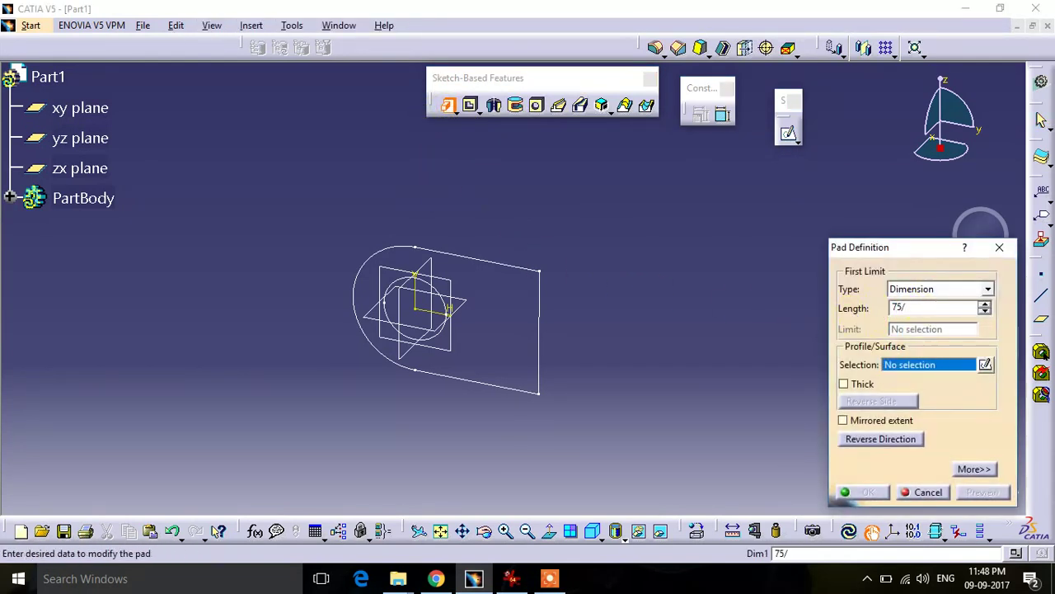
pyautogui.click(490, 262)
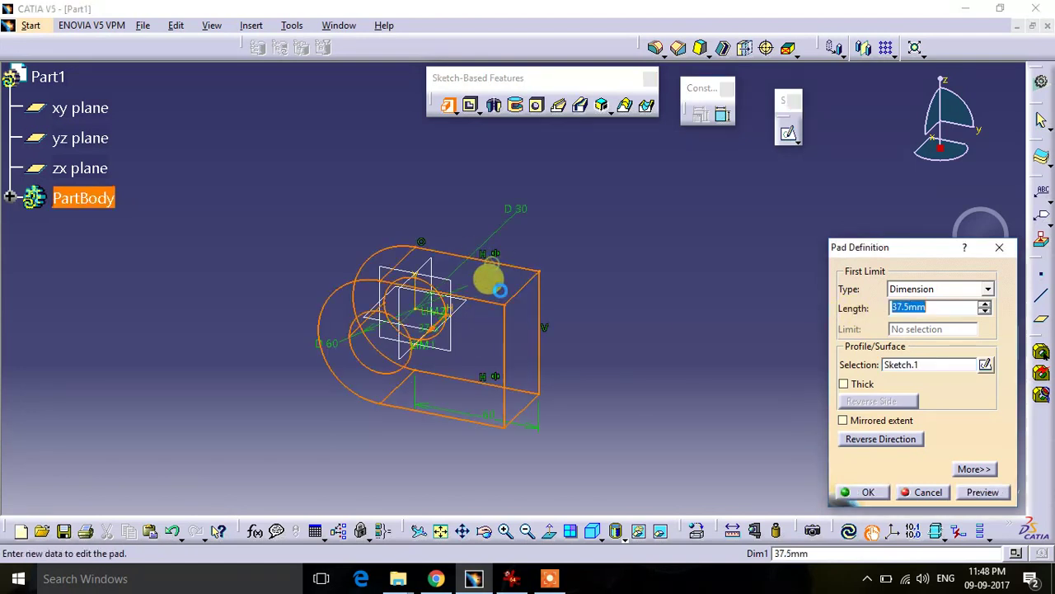
pyautogui.click(843, 421)
pyautogui.click(866, 493)
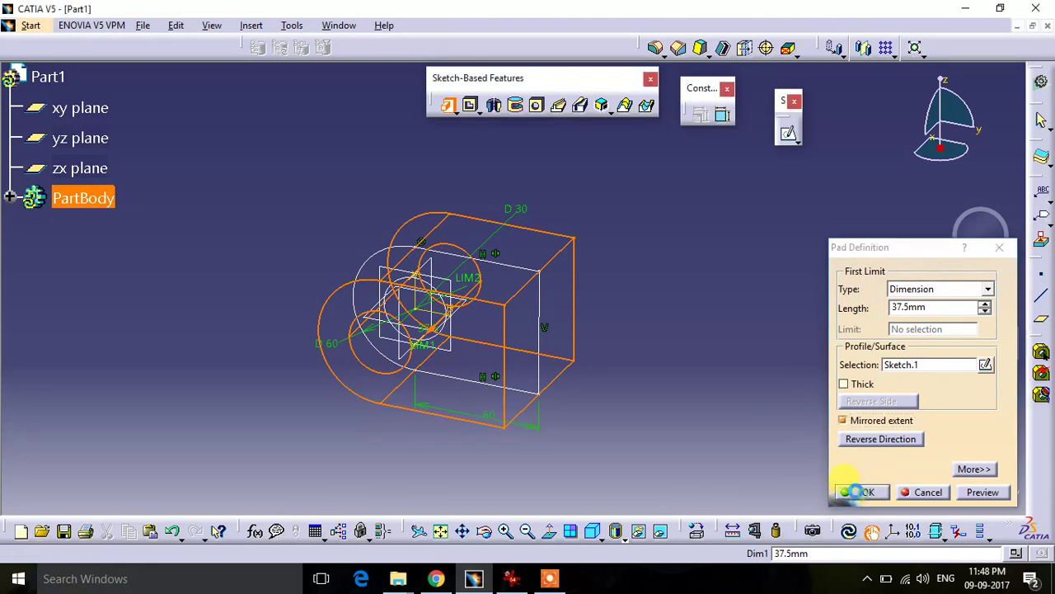
pyautogui.moveTo(442, 485)
pyautogui.mouseDown(button='middle')
pyautogui.moveTo(460, 433)
pyautogui.moveTo(522, 419)
pyautogui.moveTo(692, 320)
pyautogui.moveTo(700, 352)
pyautogui.moveTo(559, 379)
pyautogui.moveTo(544, 465)
pyautogui.moveTo(583, 394)
pyautogui.mouseUp(button='middle')
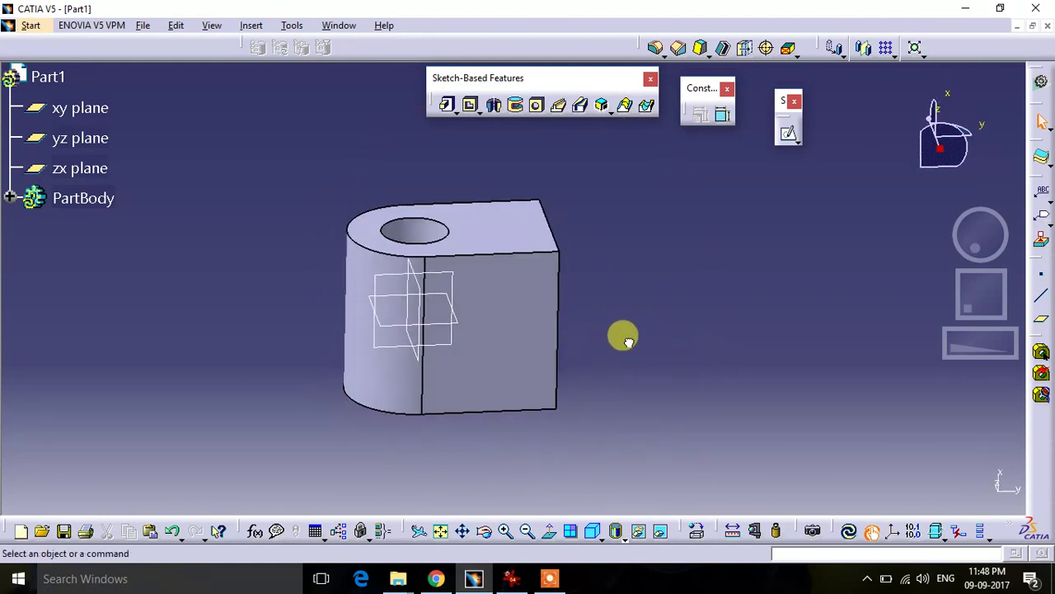
# - Open a plain sketch on the xy plane, then exit it unused
pyautogui.click(788, 133)
pyautogui.click(444, 276)
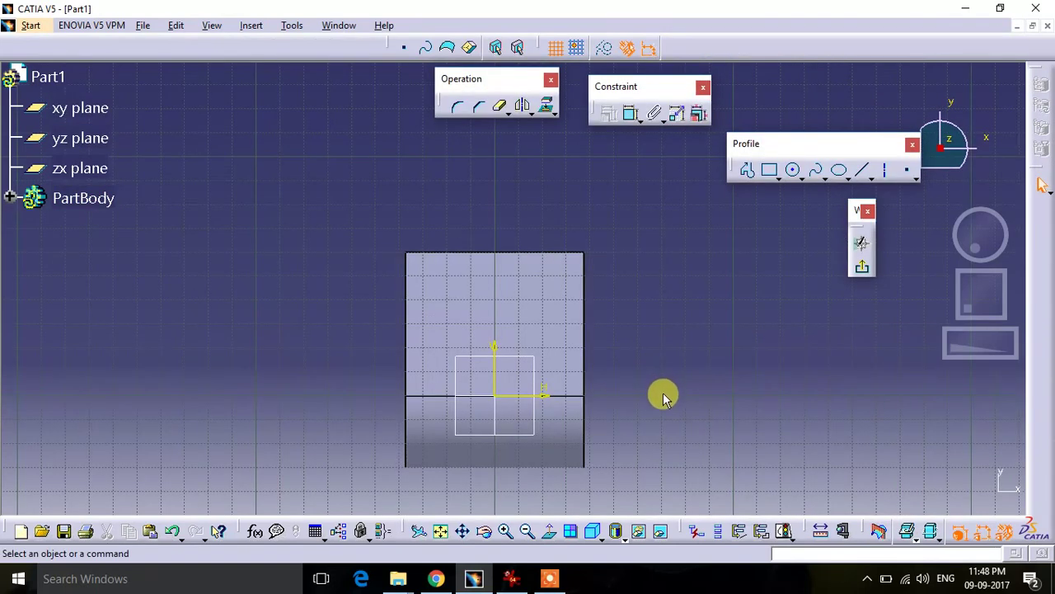
pyautogui.moveTo(663, 396)
pyautogui.mouseDown(button='middle')
pyautogui.moveTo(534, 470)
pyautogui.moveTo(566, 311)
pyautogui.mouseUp(button='middle')
pyautogui.click(862, 265)
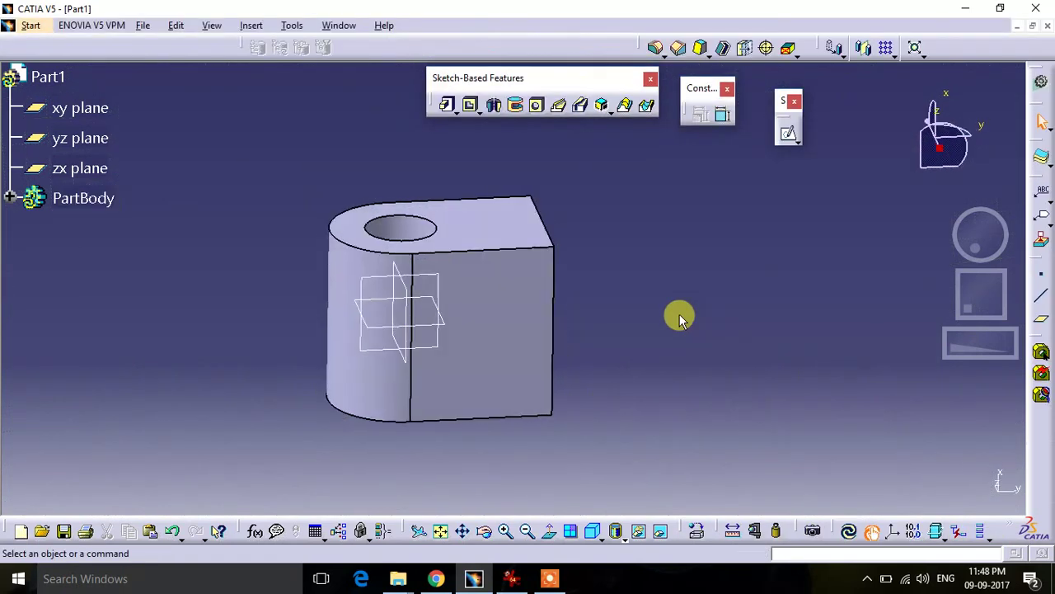
# - Create a positioned sketch on the xy plane with swapped horizontal and vertical axes
pyautogui.click(796, 142)
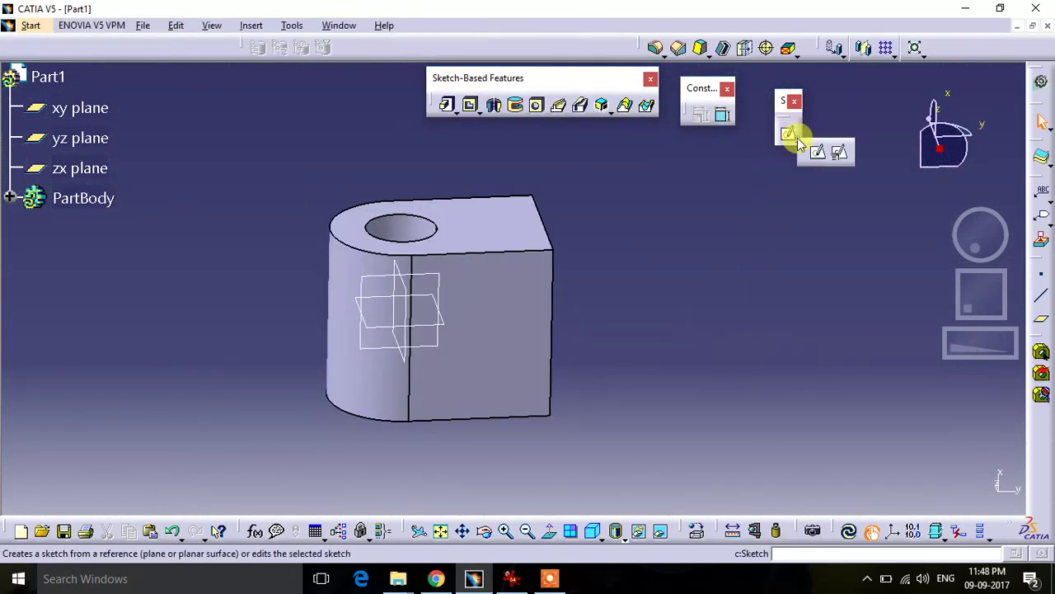
pyautogui.click(839, 153)
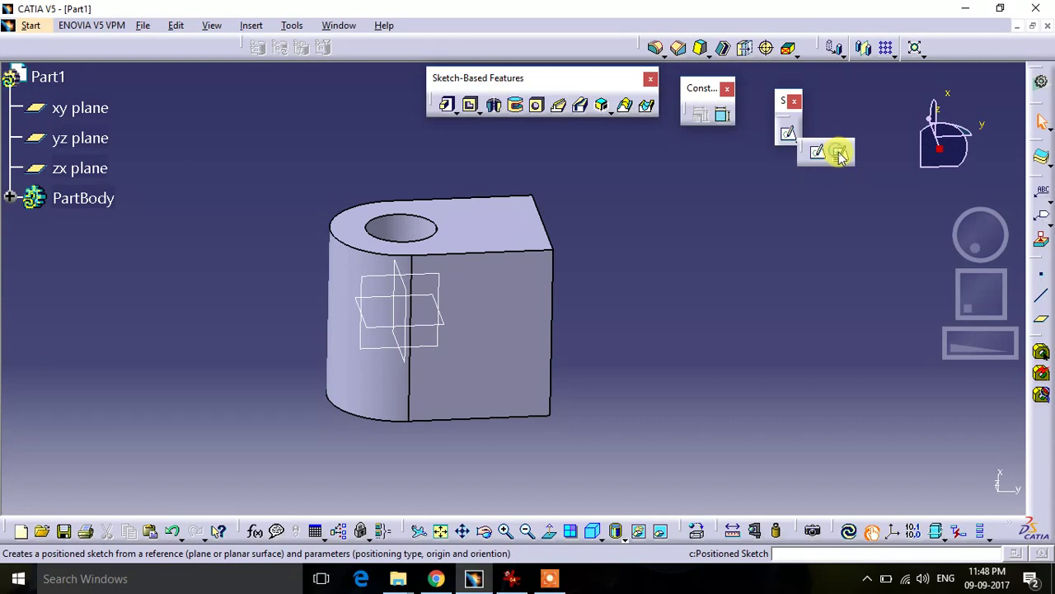
pyautogui.click(445, 276)
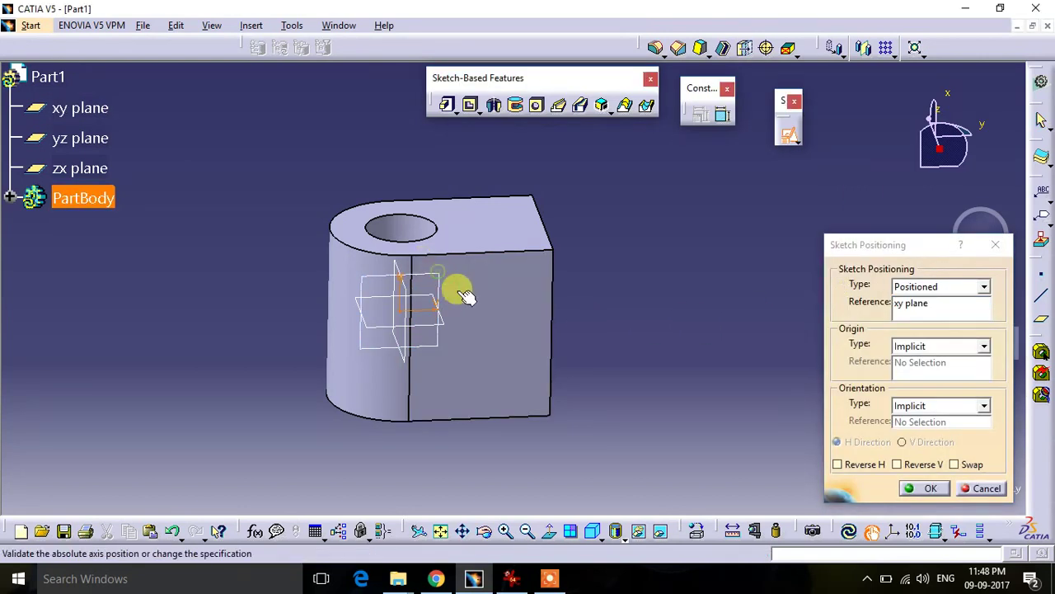
pyautogui.click(953, 463)
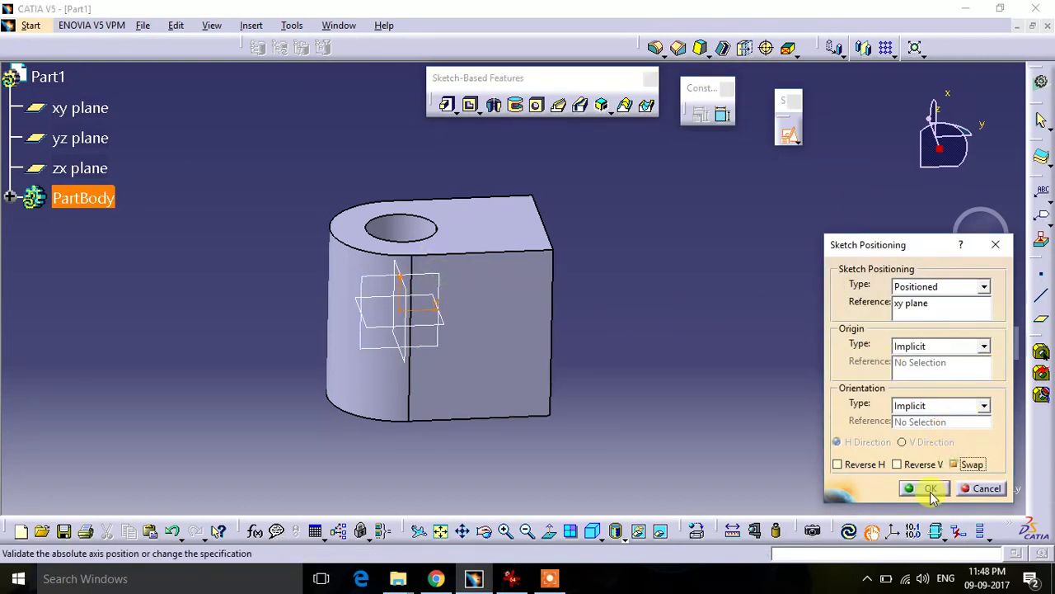
pyautogui.click(931, 490)
pyautogui.moveTo(620, 385)
pyautogui.mouseDown(button='middle')
pyautogui.moveTo(619, 360)
pyautogui.moveTo(662, 351)
pyautogui.moveTo(768, 362)
pyautogui.mouseUp(button='middle')
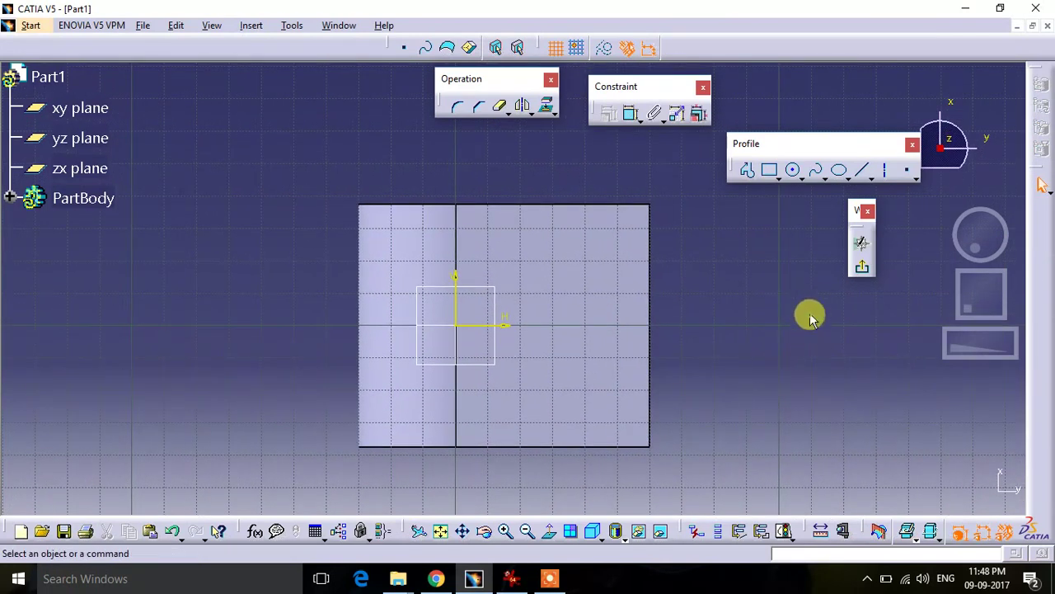
# - Draw the slot rectangle and make it symmetric about the horizontal axis
pyautogui.click(770, 169)
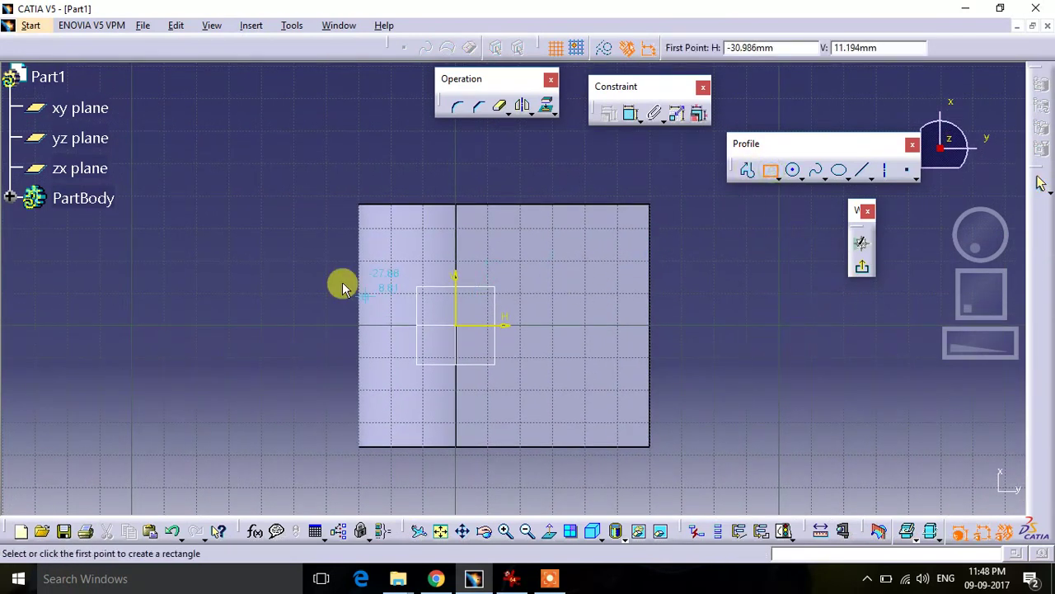
pyautogui.click(290, 268)
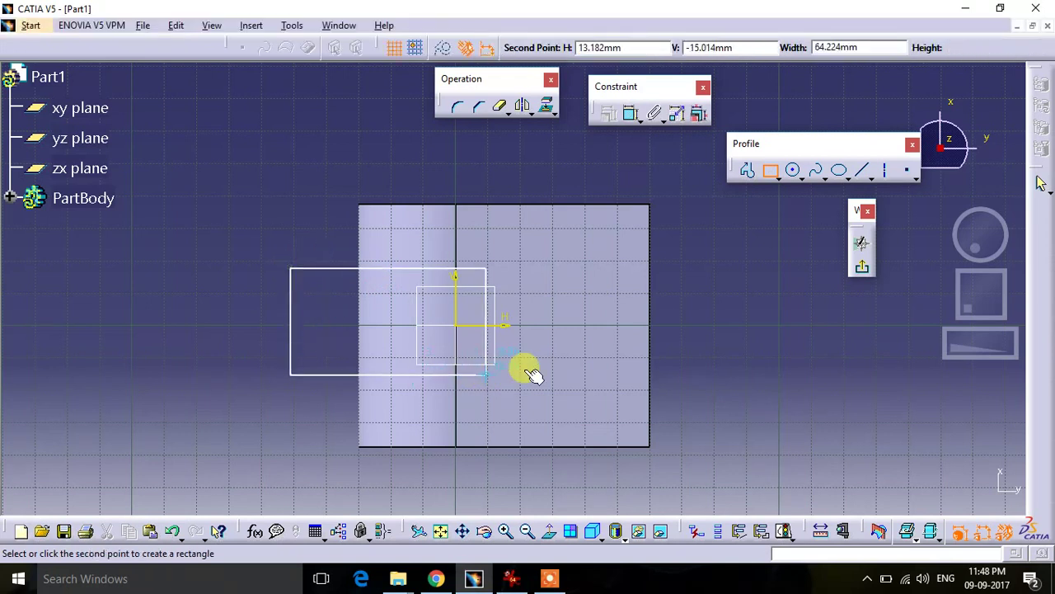
pyautogui.click(585, 375)
pyautogui.click(330, 375)
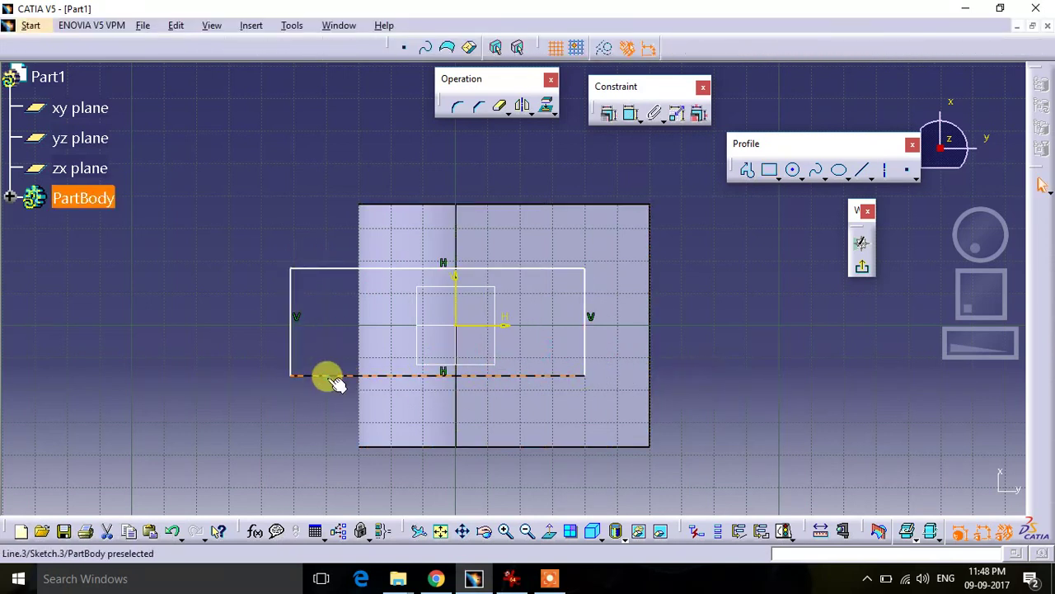
pyautogui.keyDown('ctrl'); pyautogui.click(467, 327); pyautogui.keyUp('ctrl')
pyautogui.click(608, 113)
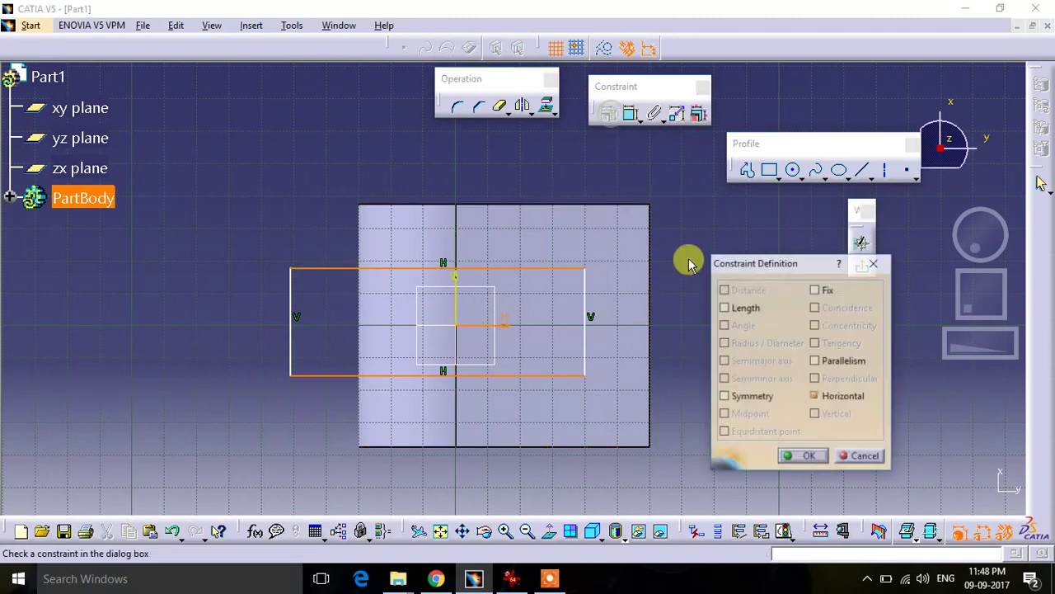
pyautogui.click(752, 397)
pyautogui.click(808, 458)
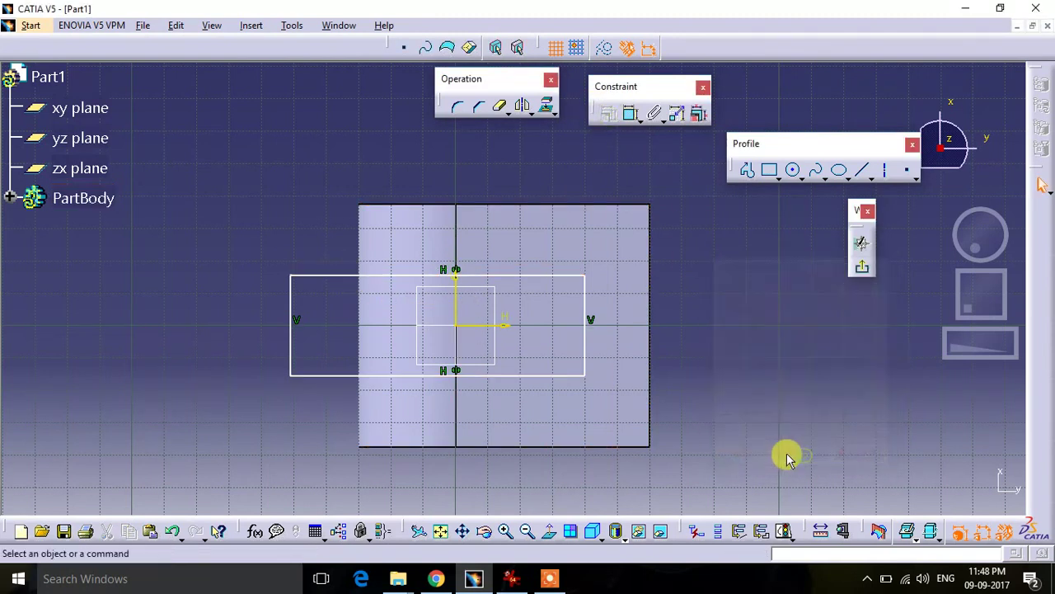
# - Dimension the rectangle's right side 25 mm from the part outline edge
pyautogui.click(631, 115)
pyautogui.click(650, 278)
pyautogui.click(587, 292)
pyautogui.click(711, 285)
pyautogui.doubleClick(717, 282)
pyautogui.write('25')
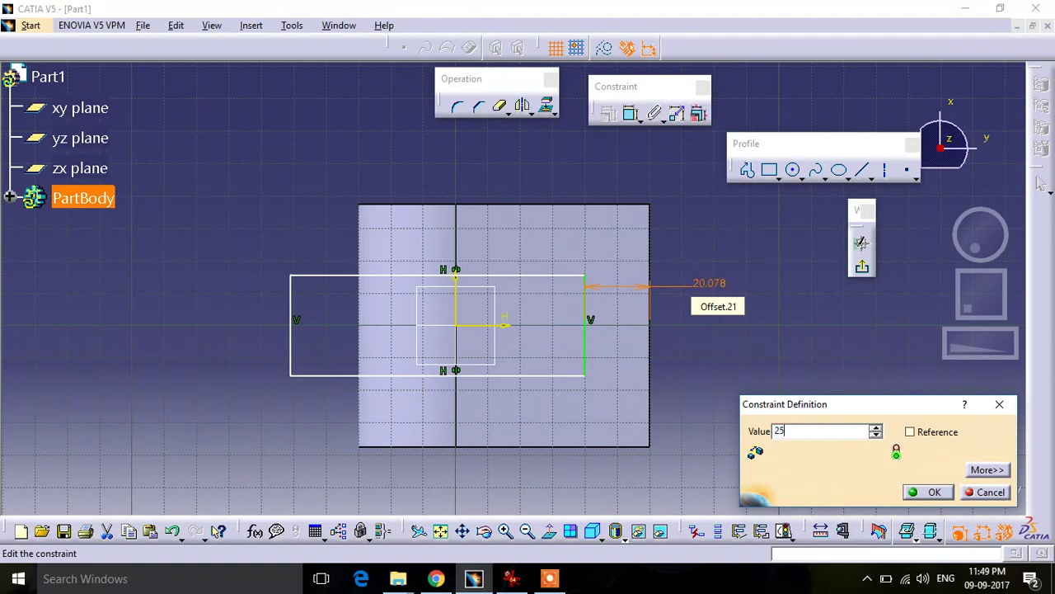
pyautogui.press('Return')
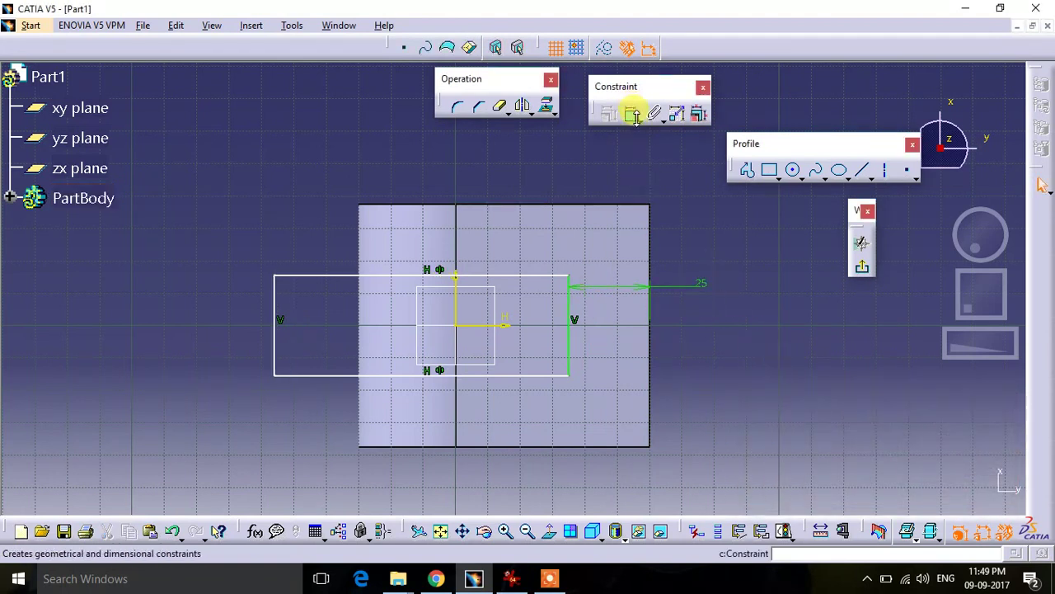
# - Set the rectangle height to 25 mm and exit to the 3D part
pyautogui.click(633, 117)
pyautogui.click(658, 134)
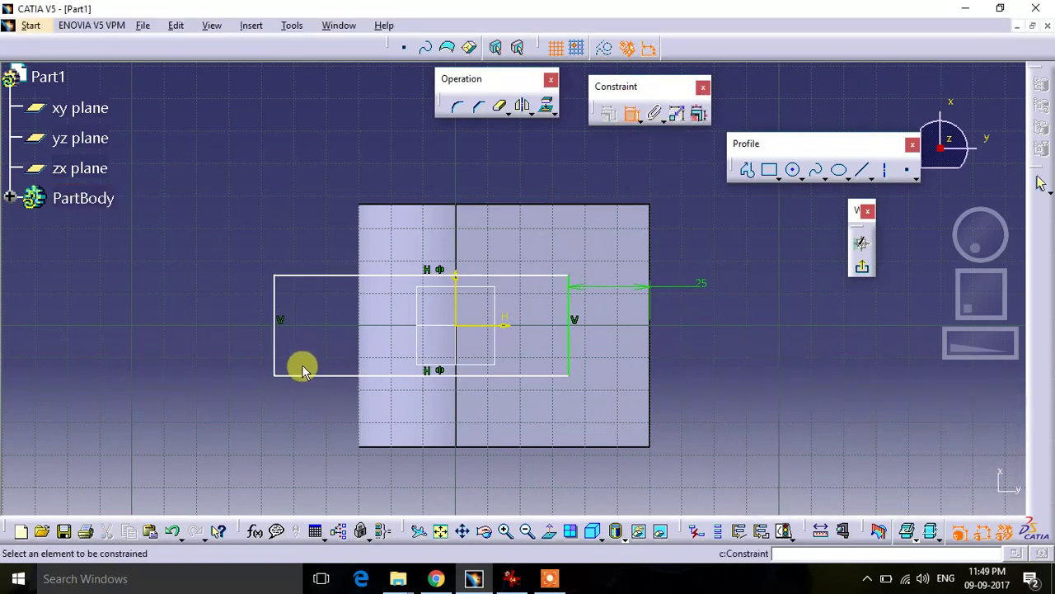
pyautogui.click(275, 343)
pyautogui.click(311, 336)
pyautogui.doubleClick(320, 330)
pyautogui.write('25')
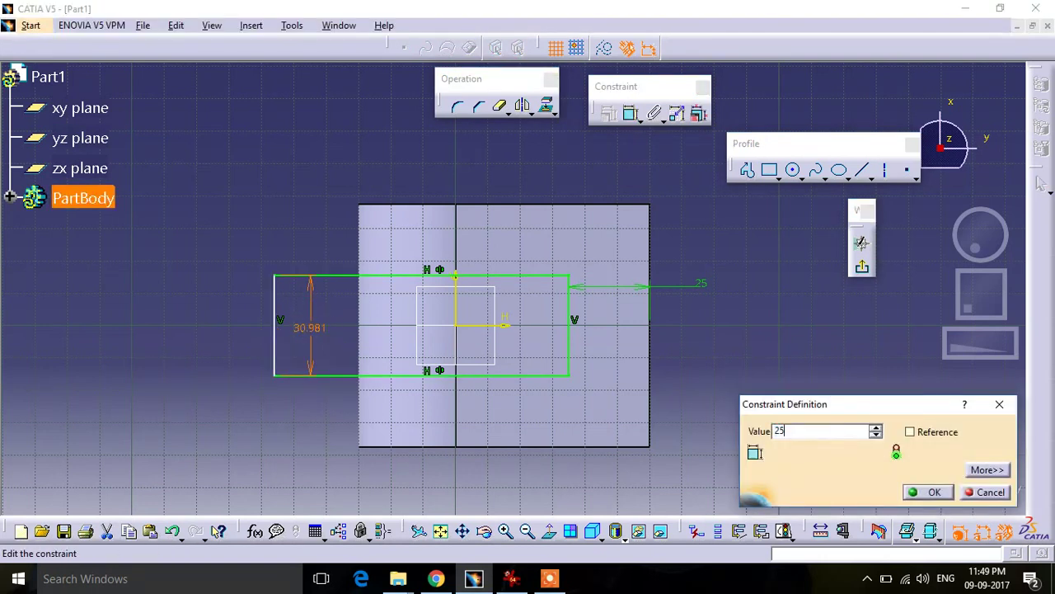
pyautogui.press('Return')
pyautogui.click(743, 388)
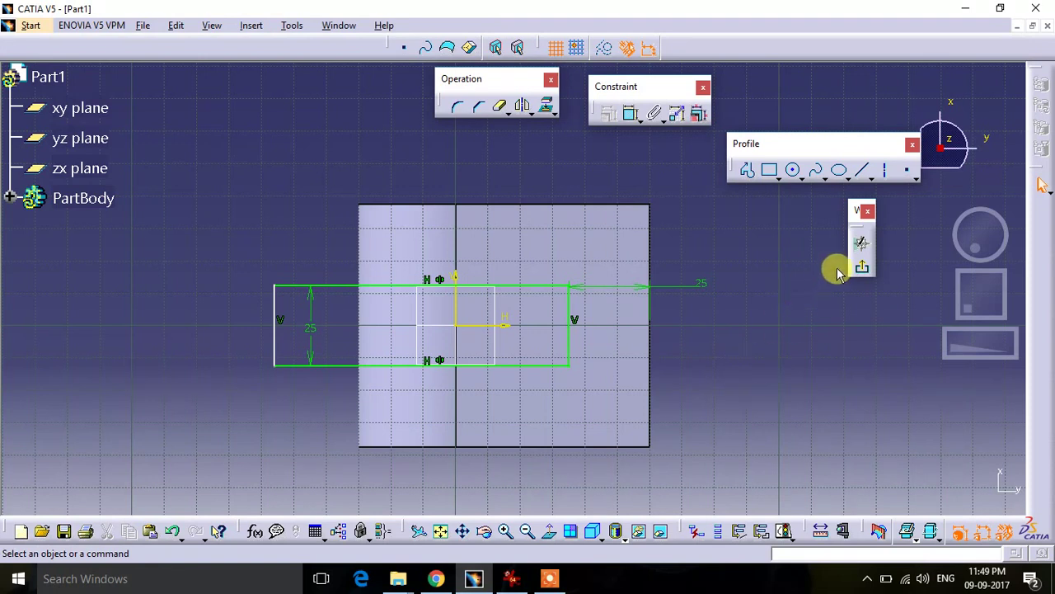
pyautogui.click(862, 265)
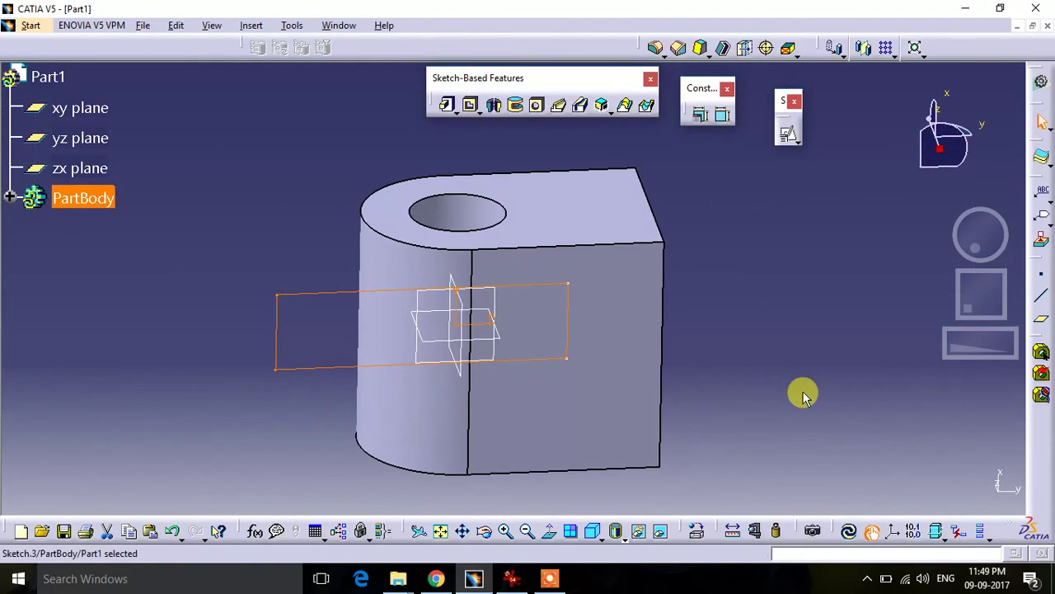
# - Pocket Sketch.3 with a mirrored 37.5 mm depth through the rounded end
pyautogui.click(797, 371)
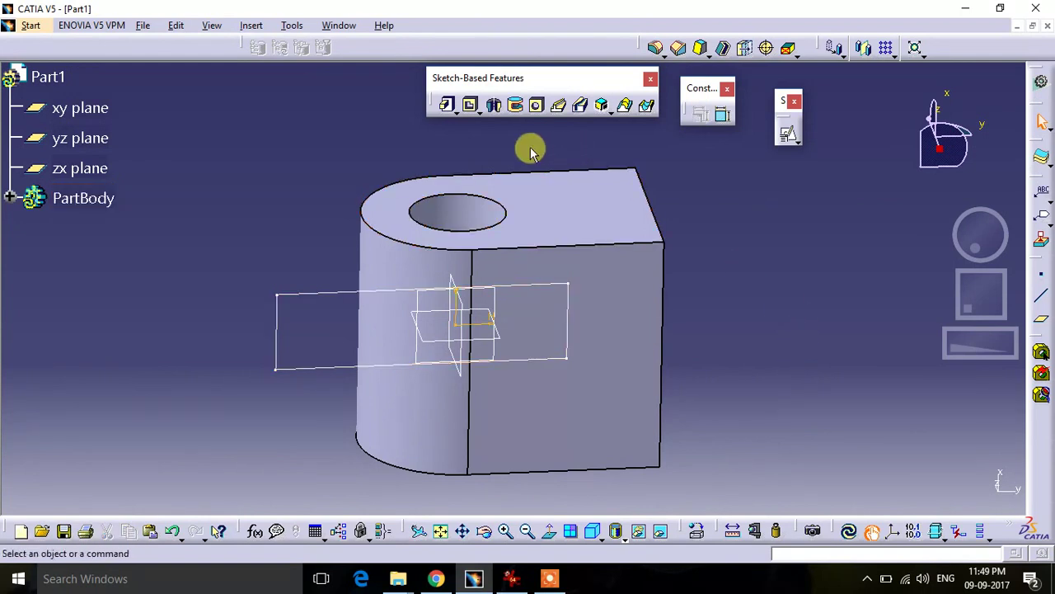
pyautogui.click(470, 106)
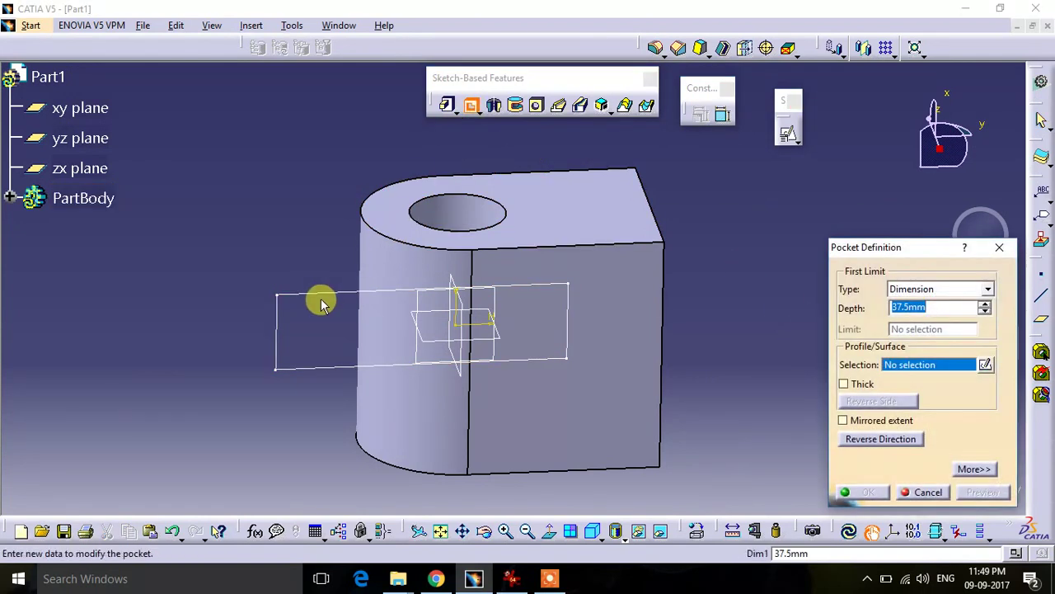
pyautogui.click(326, 298)
pyautogui.moveTo(322, 228)
pyautogui.mouseDown(button='middle')
pyautogui.moveTo(317, 397)
pyautogui.moveTo(601, 445)
pyautogui.mouseUp(button='middle')
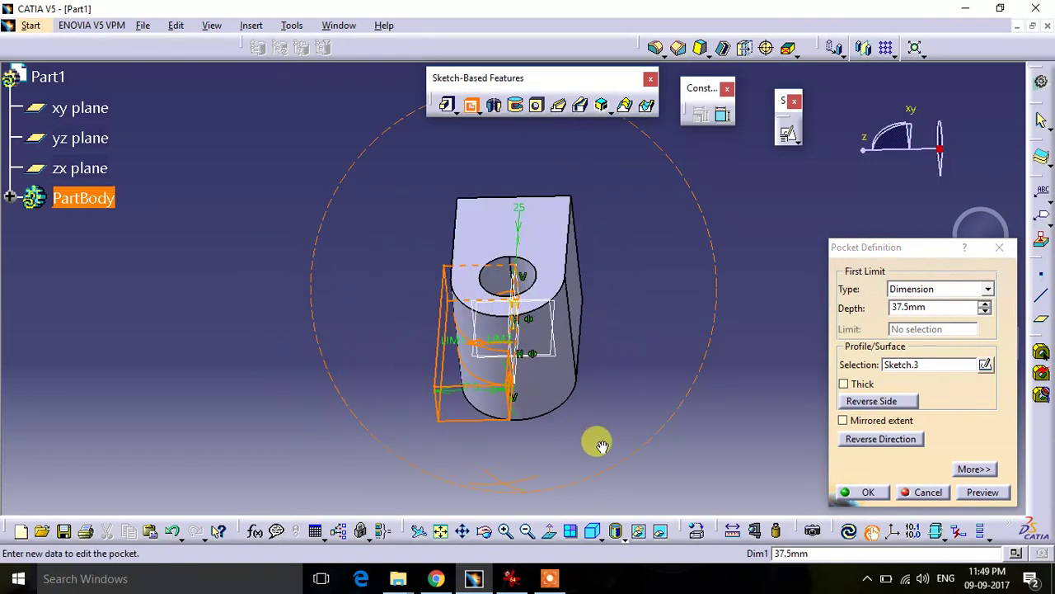
pyautogui.click(845, 421)
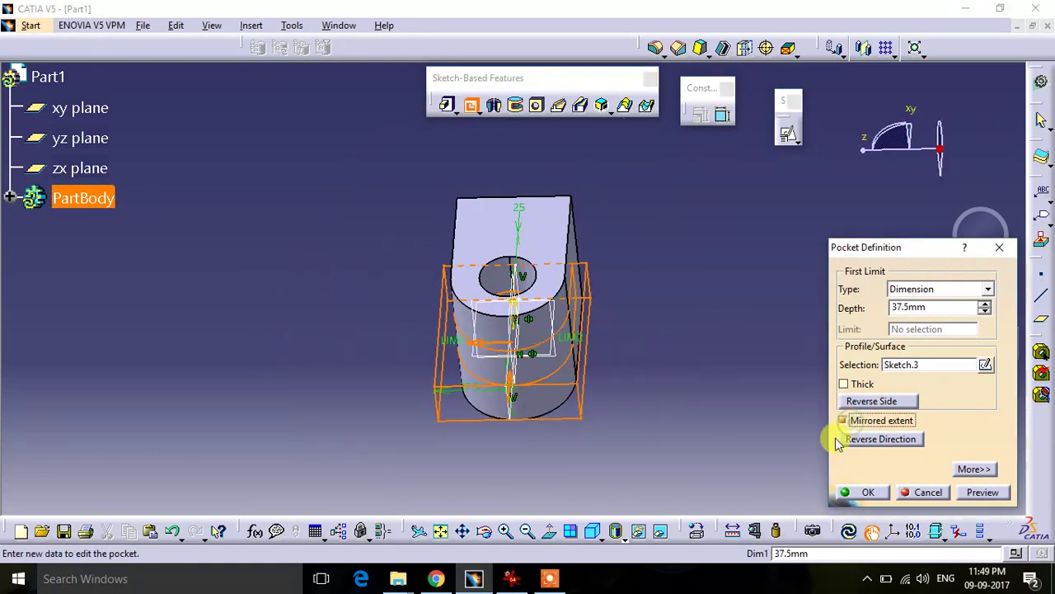
pyautogui.click(866, 493)
pyautogui.moveTo(655, 448)
pyautogui.mouseDown(button='middle')
pyautogui.moveTo(412, 377)
pyautogui.moveTo(683, 311)
pyautogui.moveTo(530, 302)
pyautogui.moveTo(558, 338)
pyautogui.moveTo(536, 341)
pyautogui.mouseUp(button='middle')
pyautogui.moveTo(693, 403)
pyautogui.mouseDown(button='middle')
pyautogui.moveTo(777, 361)
pyautogui.moveTo(766, 337)
pyautogui.moveTo(742, 366)
pyautogui.moveTo(669, 305)
pyautogui.moveTo(777, 281)
pyautogui.moveTo(733, 264)
pyautogui.mouseUp(button='middle')
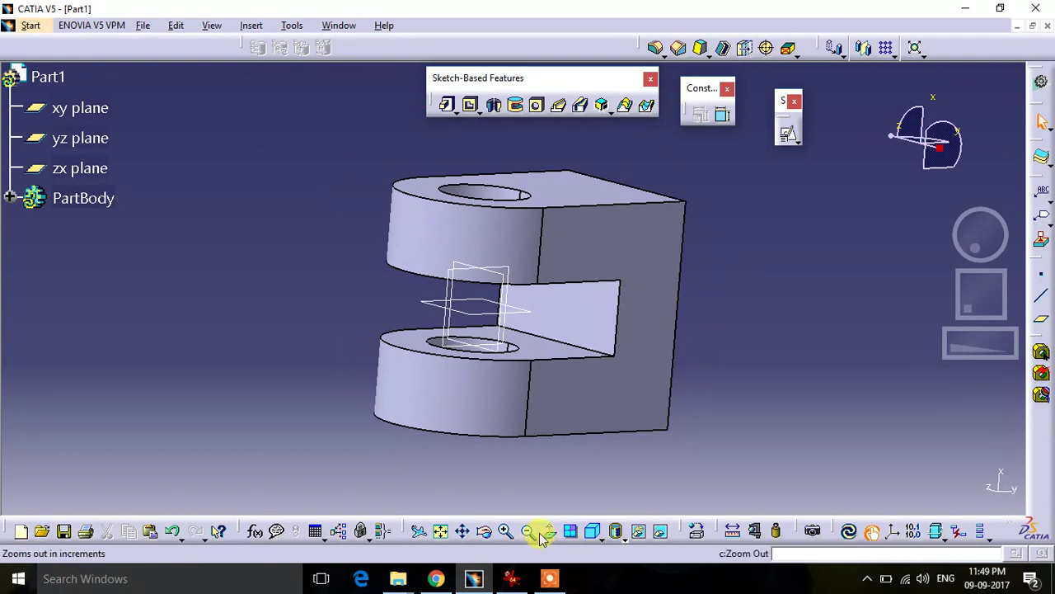
pyautogui.click(513, 578)
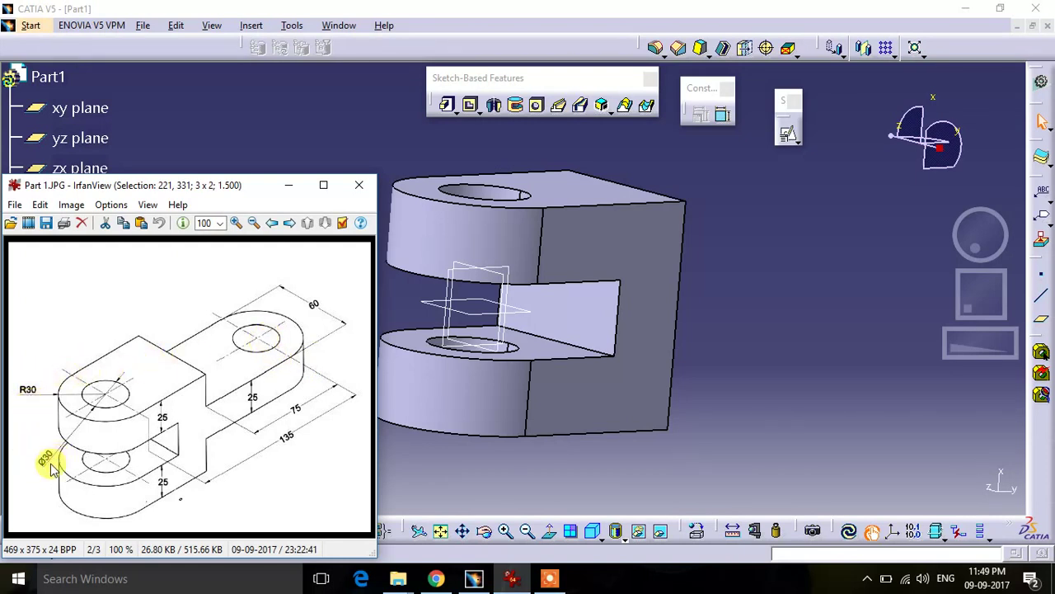
pyautogui.click(700, 345)
pyautogui.moveTo(742, 233); pyautogui.dragTo(665, 247, button='middle')
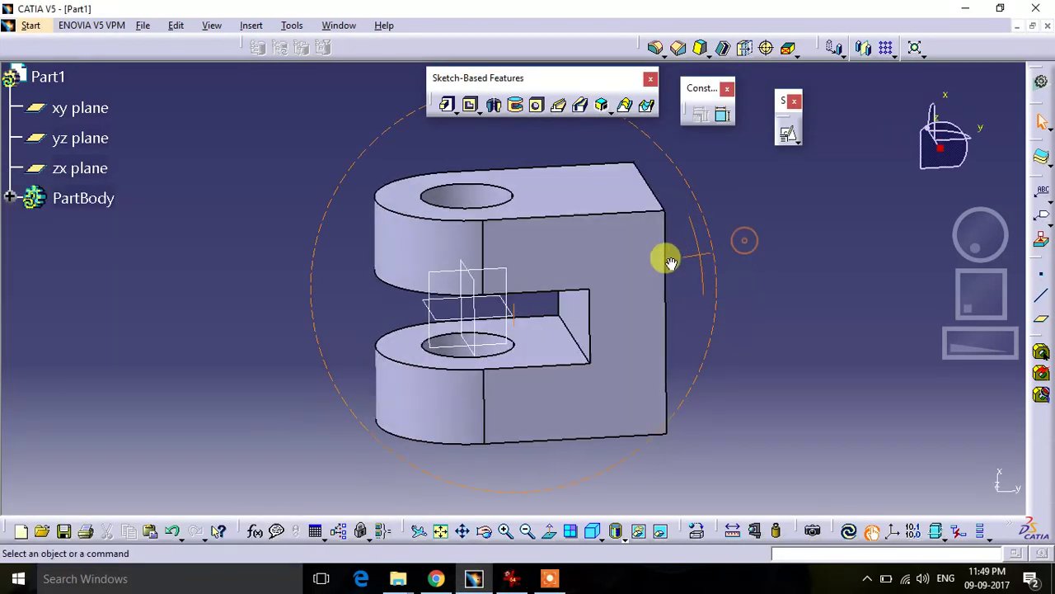
pyautogui.click(799, 140)
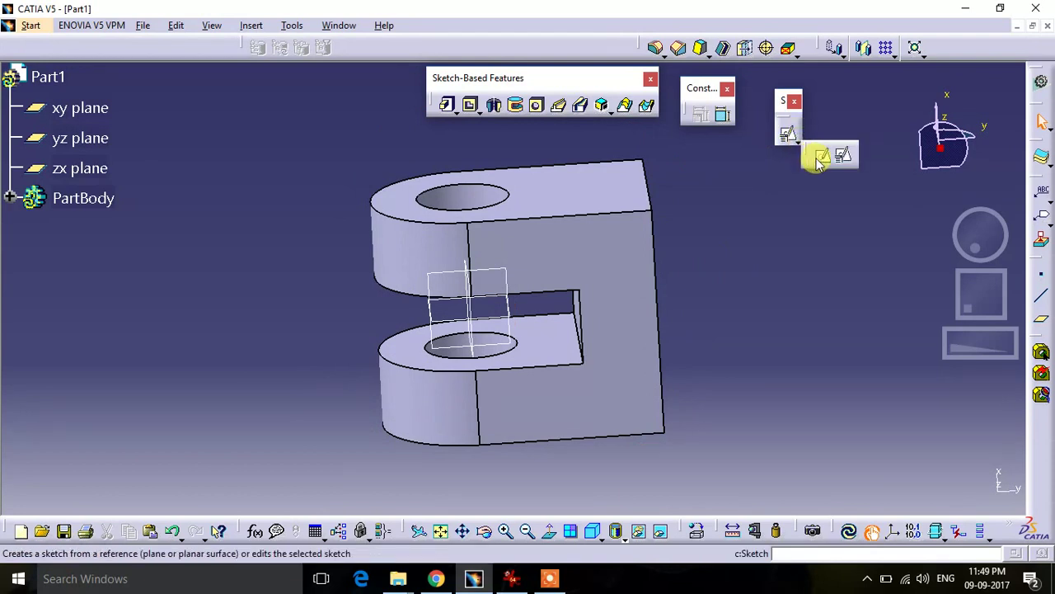
# - Start a sketch on the yz plane and draw two concentric circles
pyautogui.click(448, 313)
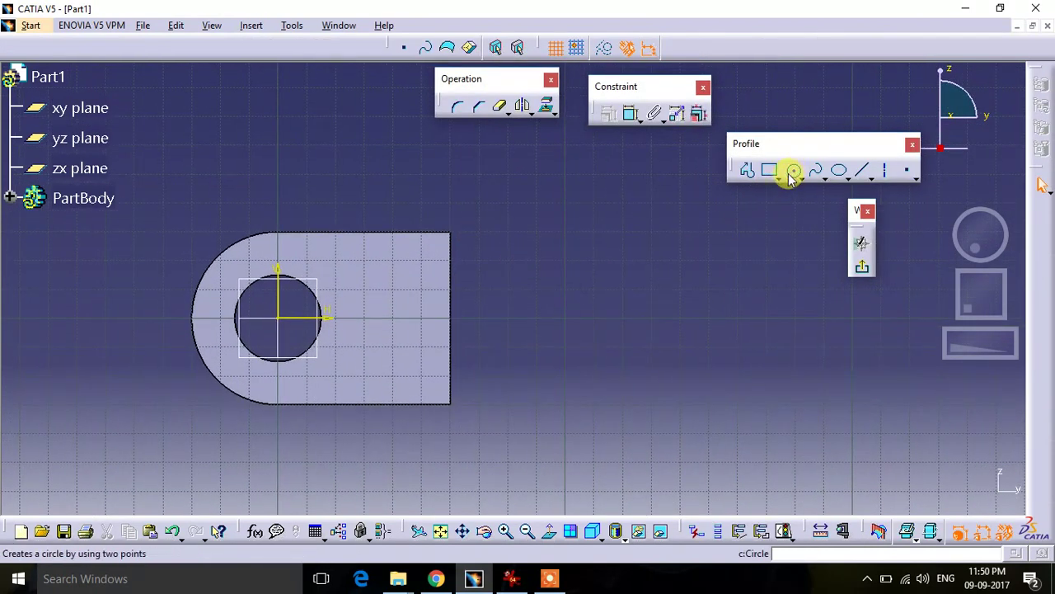
pyautogui.click(794, 173)
pyautogui.click(673, 317)
pyautogui.click(717, 255)
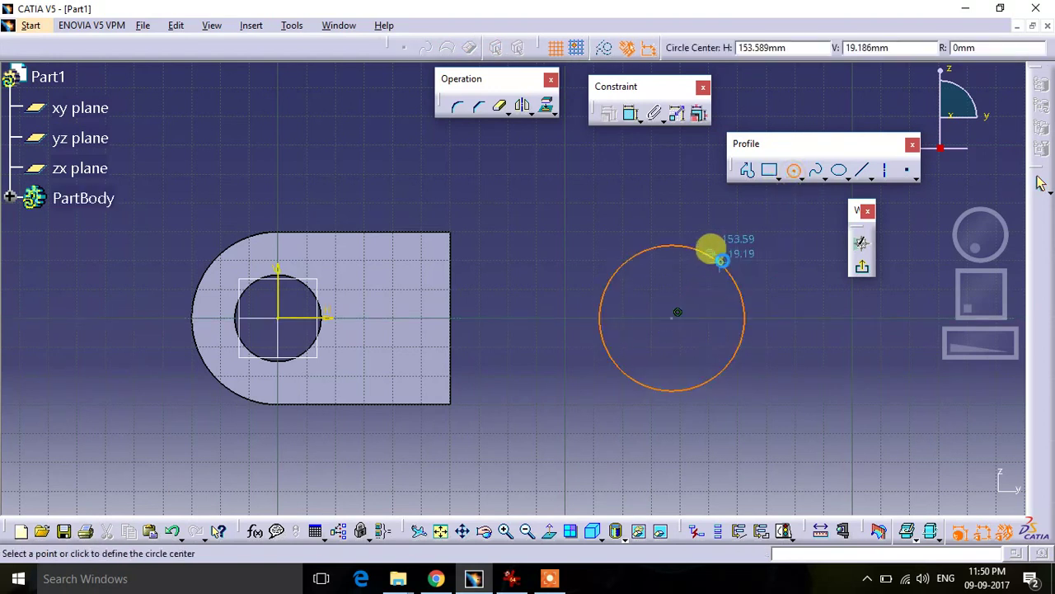
pyautogui.click(673, 317)
pyautogui.click(730, 234)
pyautogui.click(793, 171)
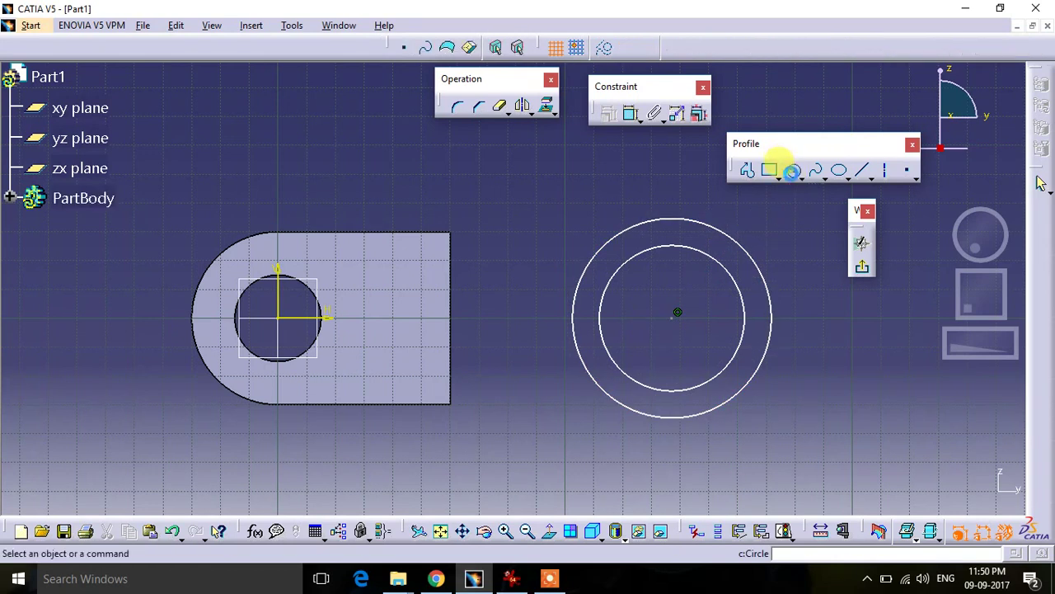
# - Dimension the inner circle to 30 mm and the outer to 60 mm diameter
pyautogui.click(631, 115)
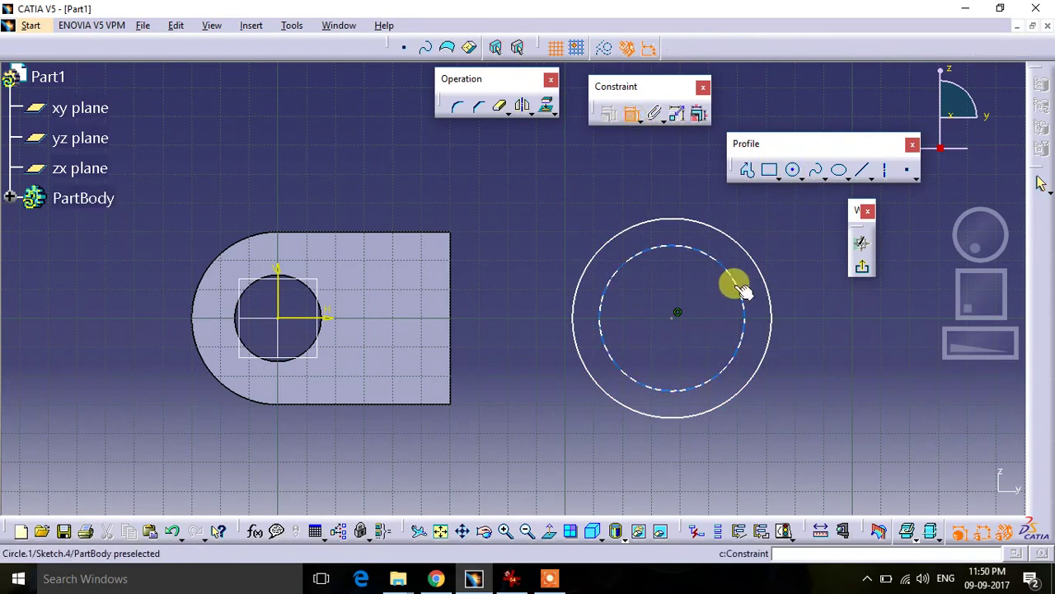
pyautogui.click(735, 282)
pyautogui.click(814, 399)
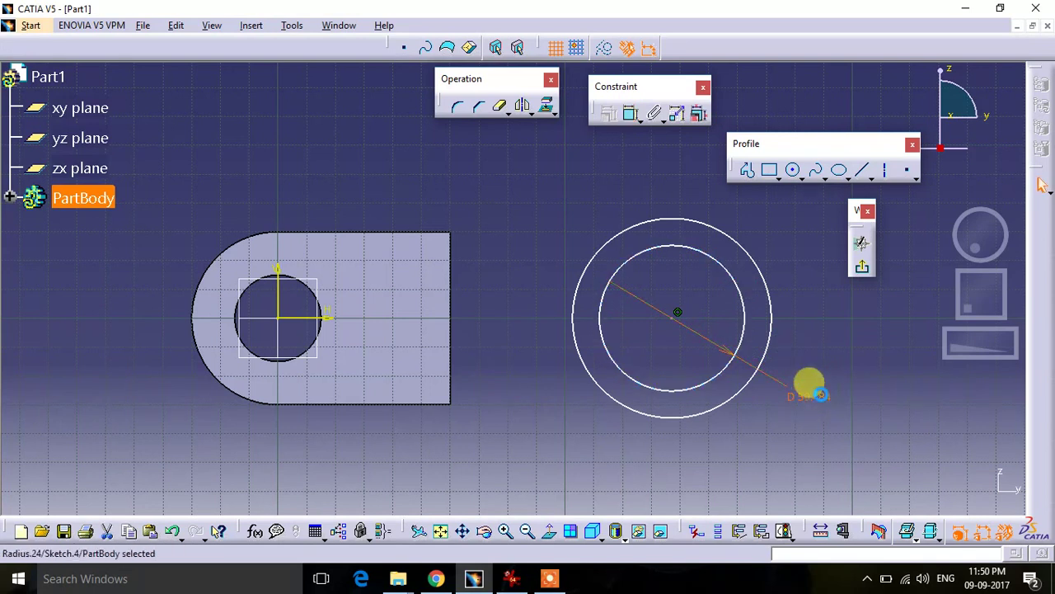
pyautogui.doubleClick(821, 394)
pyautogui.write('30')
pyautogui.press('Return')
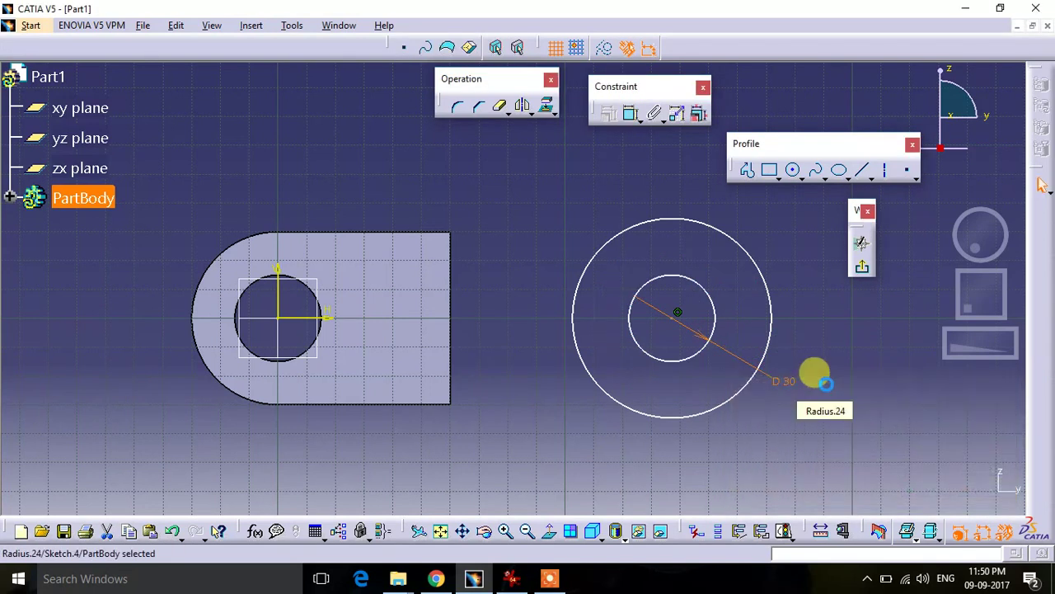
pyautogui.click(632, 117)
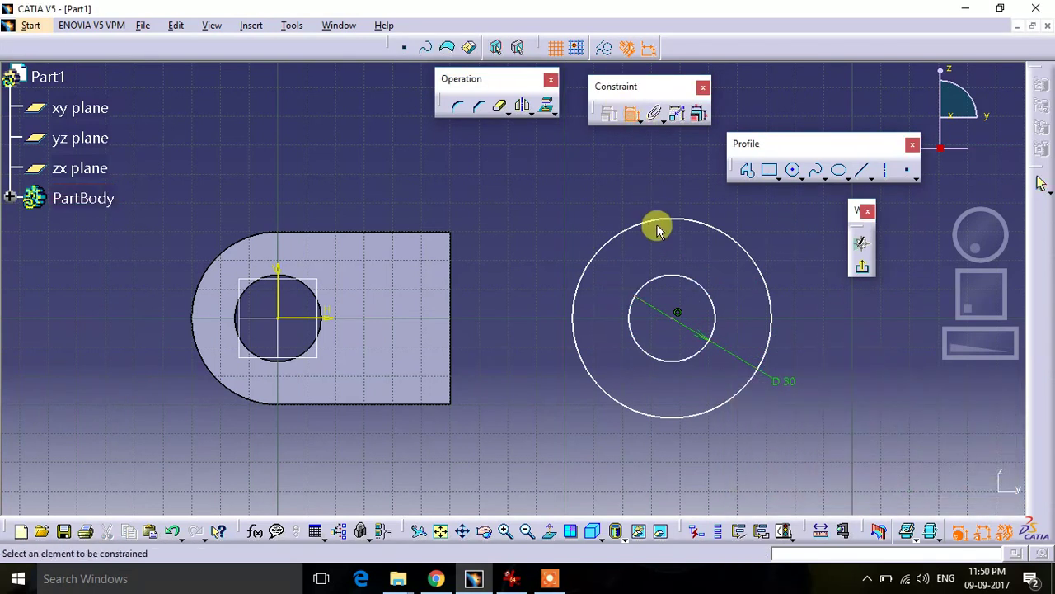
pyautogui.click(656, 221)
pyautogui.click(649, 167)
pyautogui.doubleClick(653, 163)
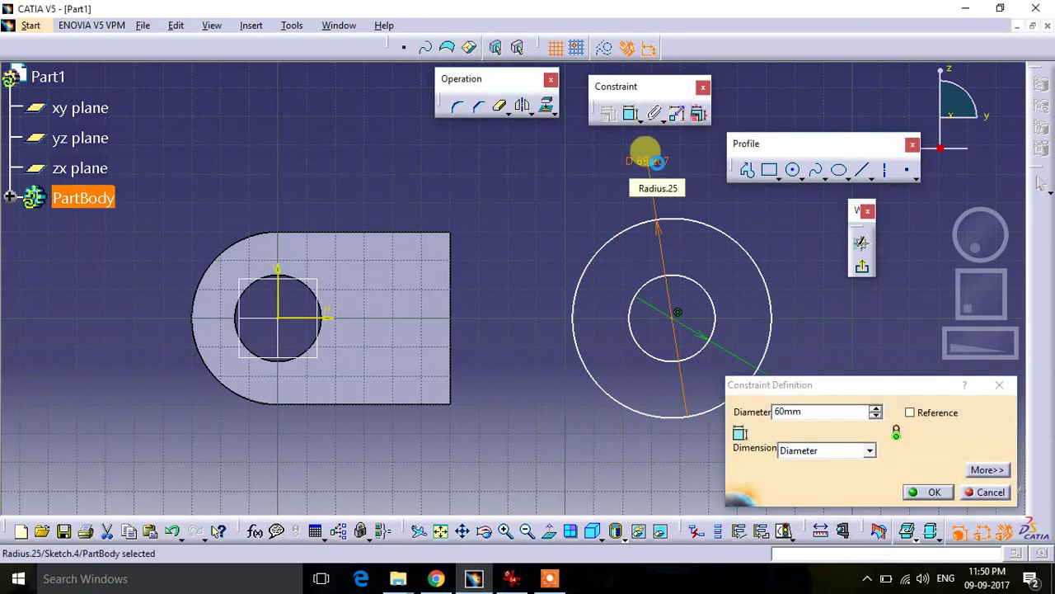
pyautogui.press('Return')
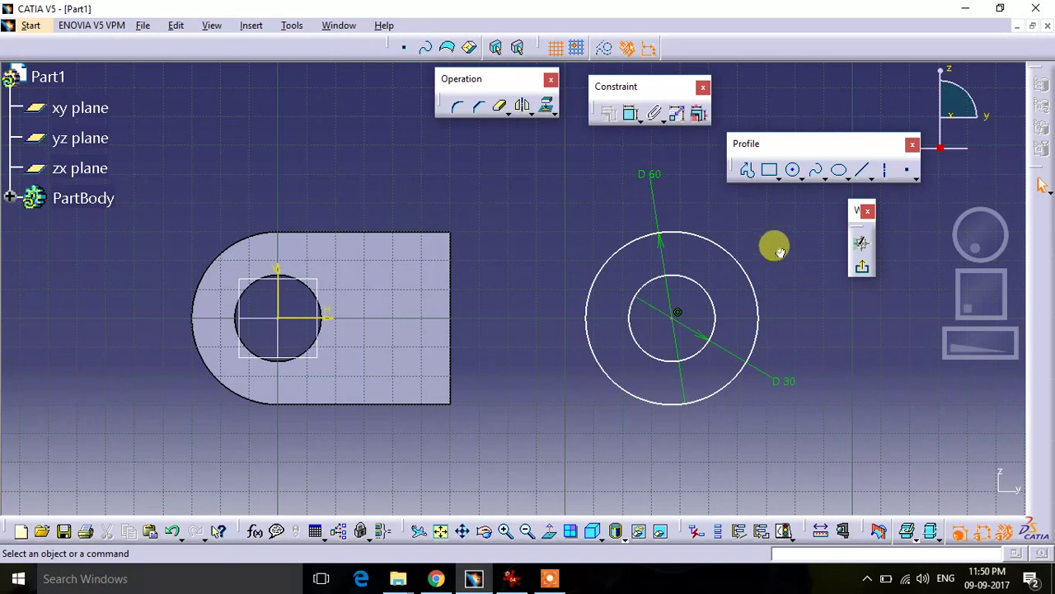
pyautogui.click(632, 116)
# - Dimension the distance from the circles' centre to the vertical axis and compare it with the reference drawing
pyautogui.click(673, 312)
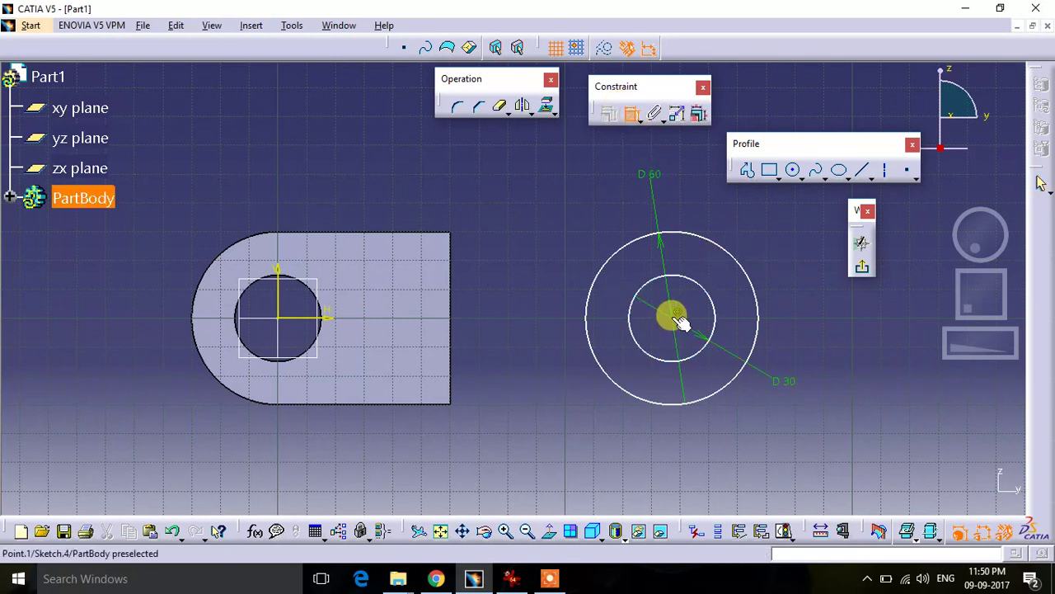
pyautogui.click(277, 291)
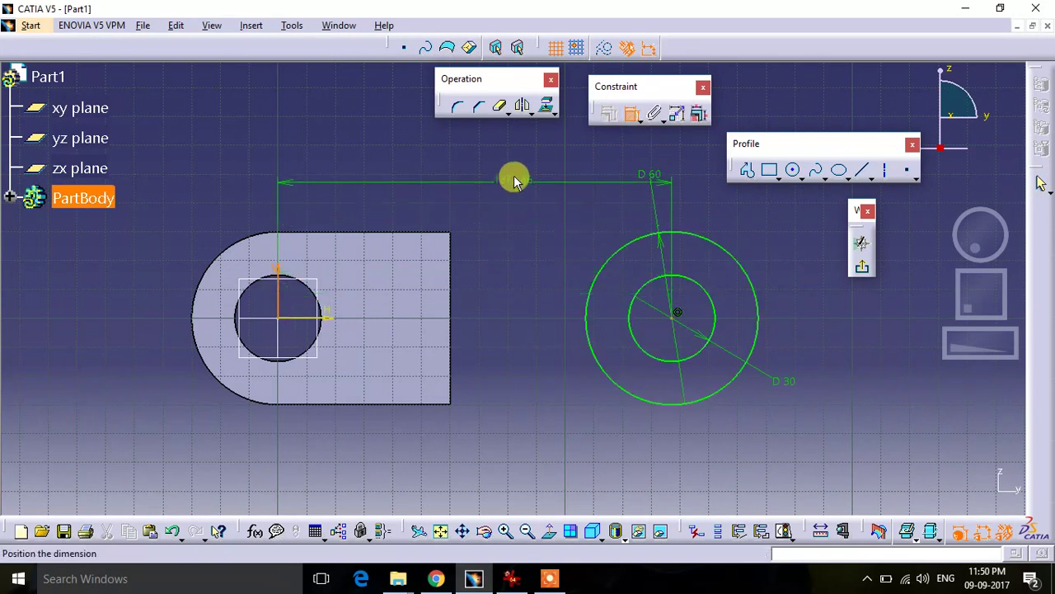
pyautogui.click(478, 170)
pyautogui.click(512, 578)
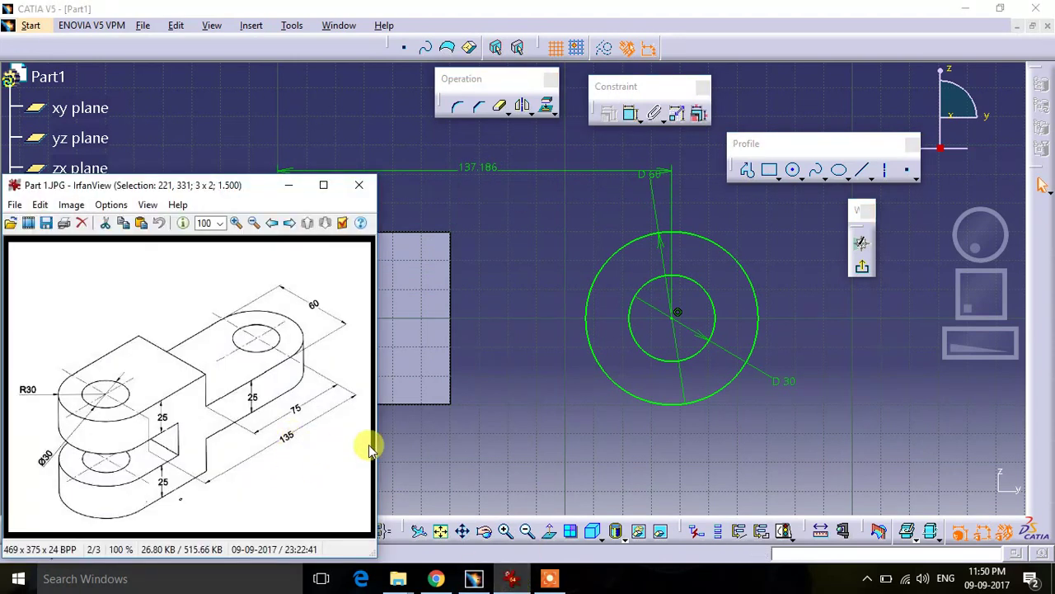
pyautogui.click(485, 446)
# - Change the 137.186 centre distance to 135 mm and recheck the reference drawing
pyautogui.click(478, 168)
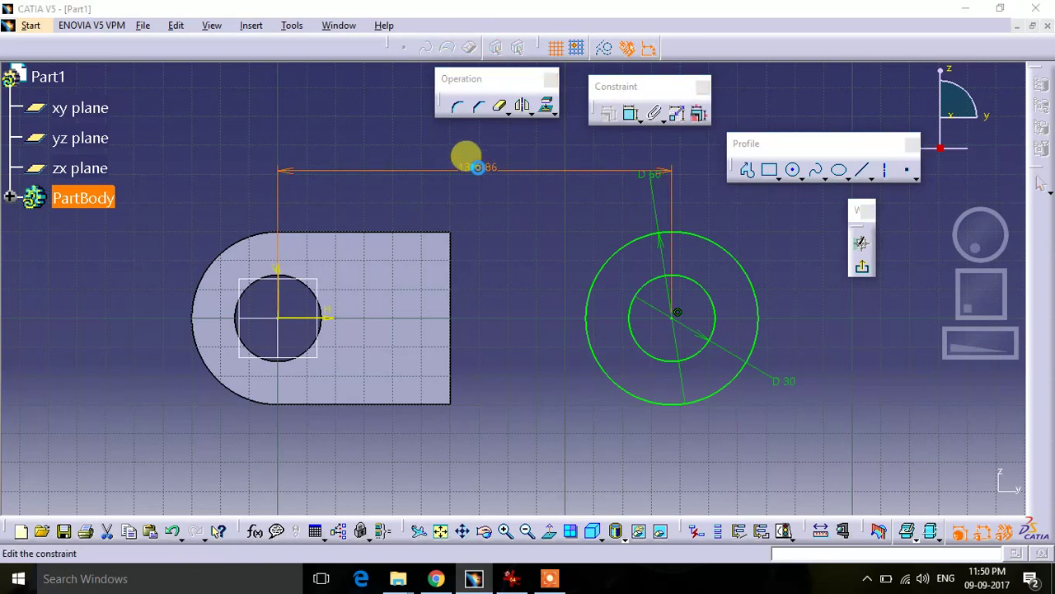
pyautogui.doubleClick(478, 168)
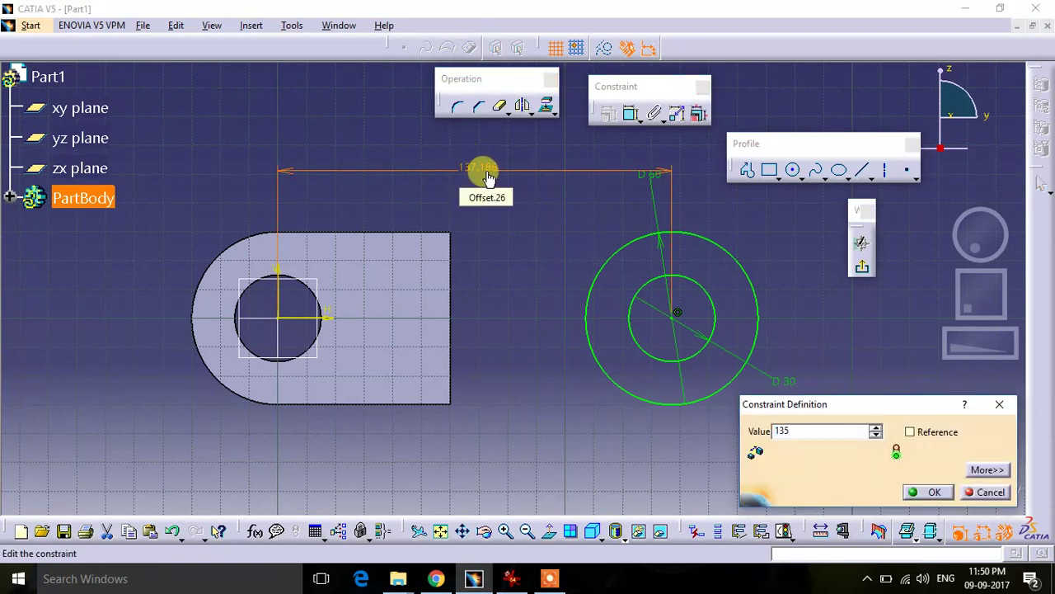
pyautogui.press('Return')
pyautogui.click(788, 447)
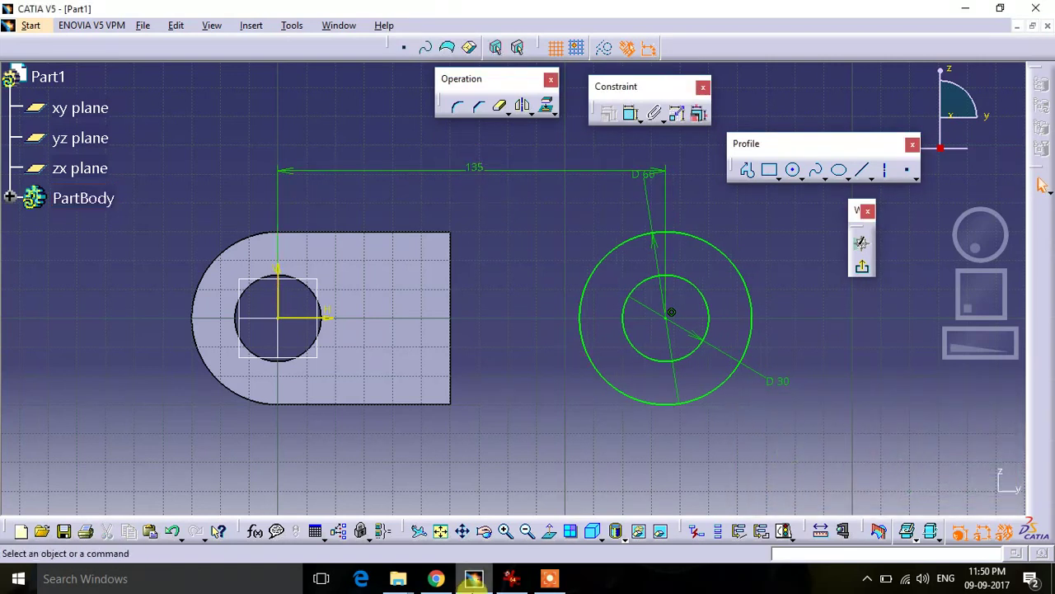
pyautogui.click(511, 578)
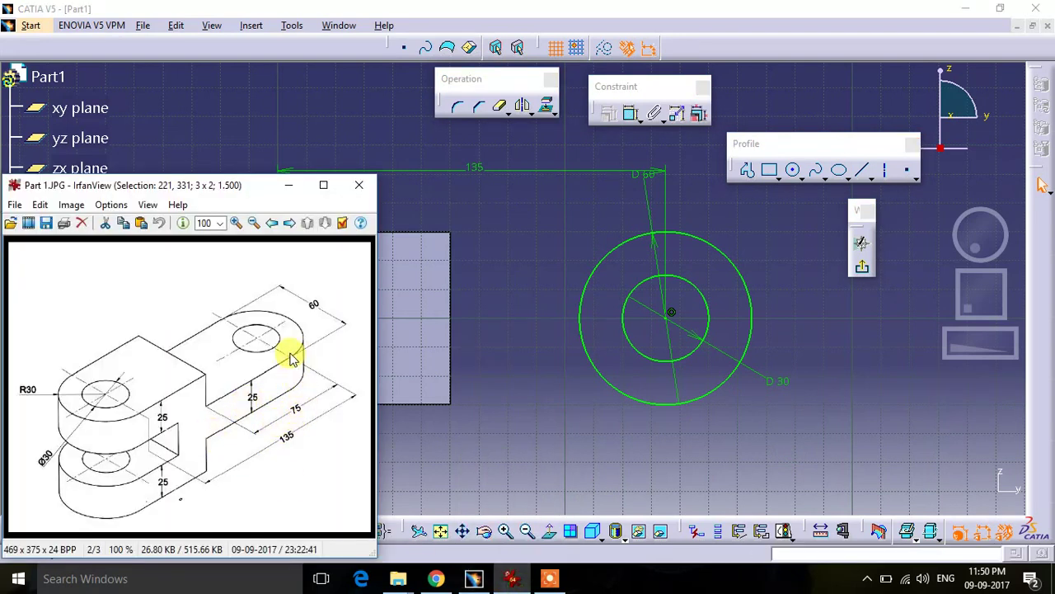
pyautogui.click(482, 443)
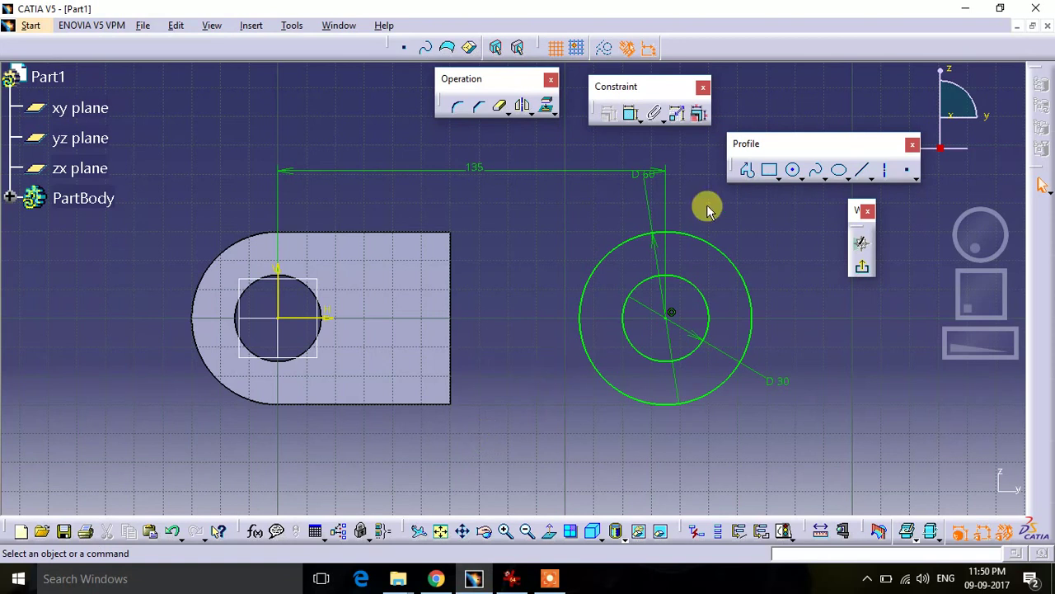
# - Add a distance dimension from the second eye's centre to the block's right edge
pyautogui.click(631, 113)
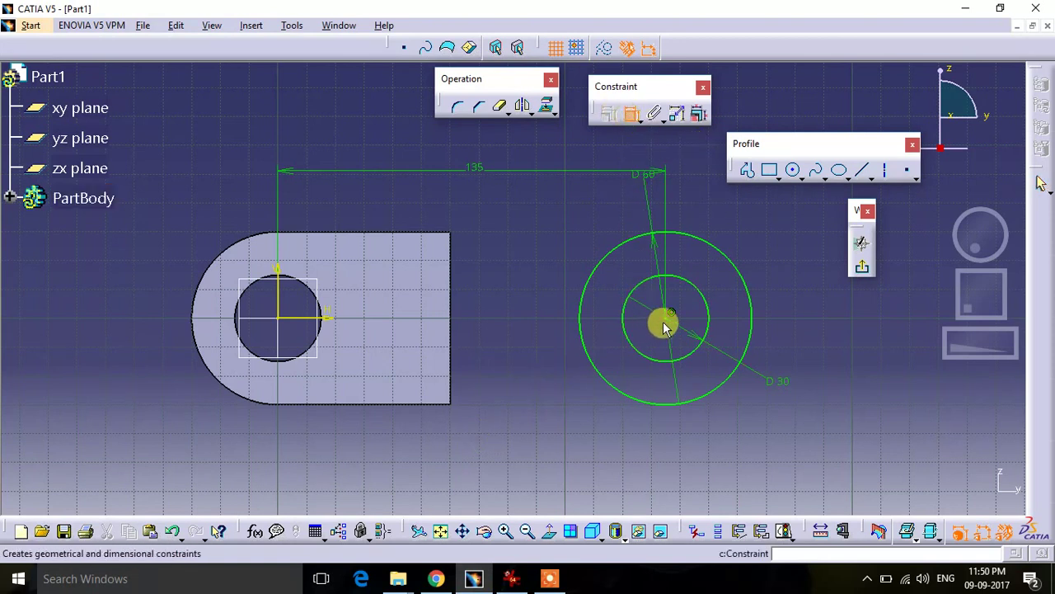
pyautogui.click(670, 319)
pyautogui.click(449, 330)
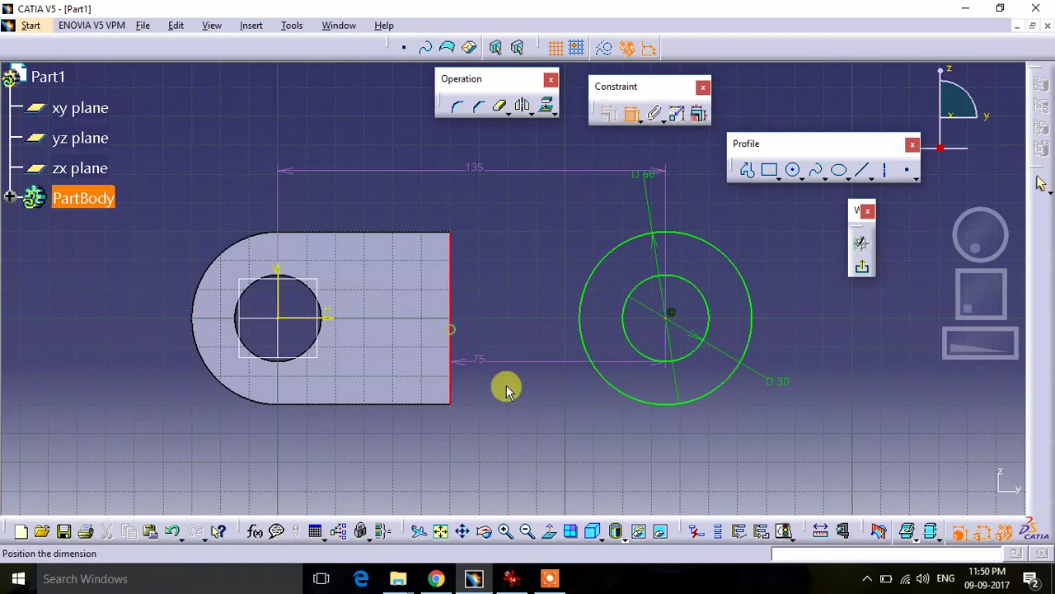
pyautogui.click(543, 439)
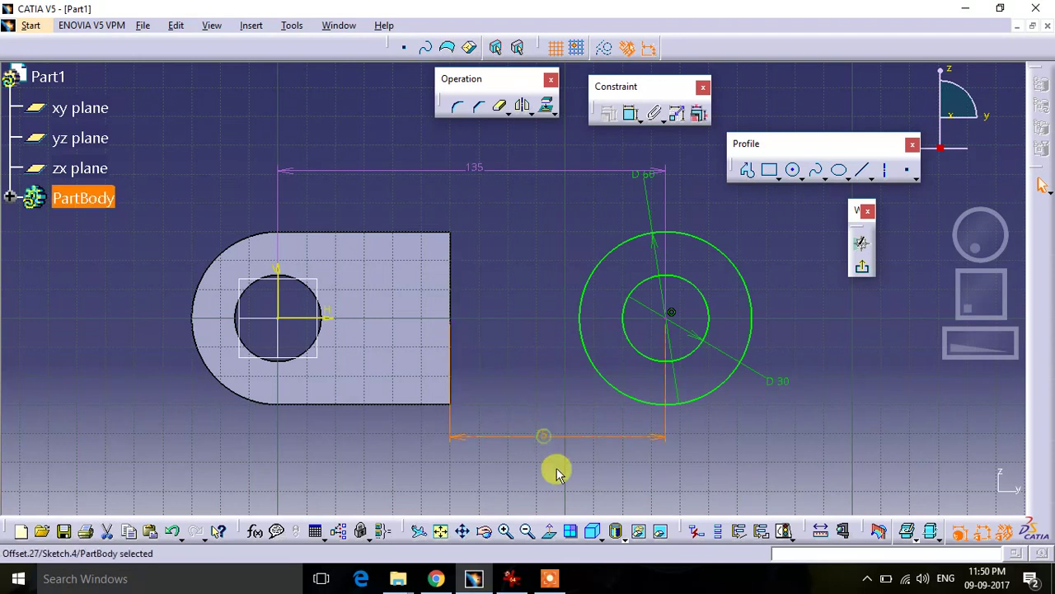
pyautogui.click(582, 457)
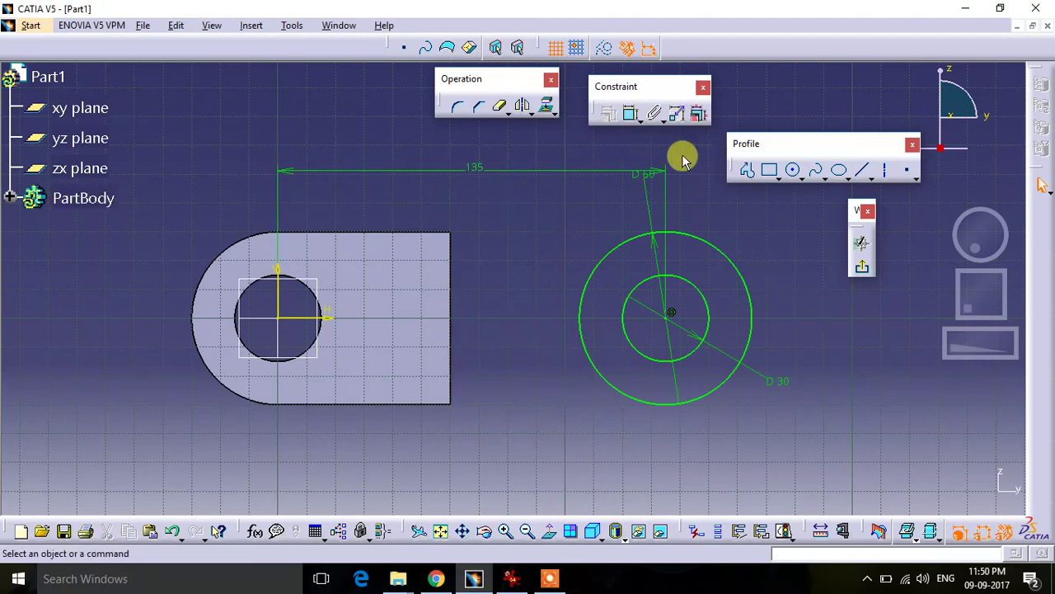
pyautogui.click(747, 170)
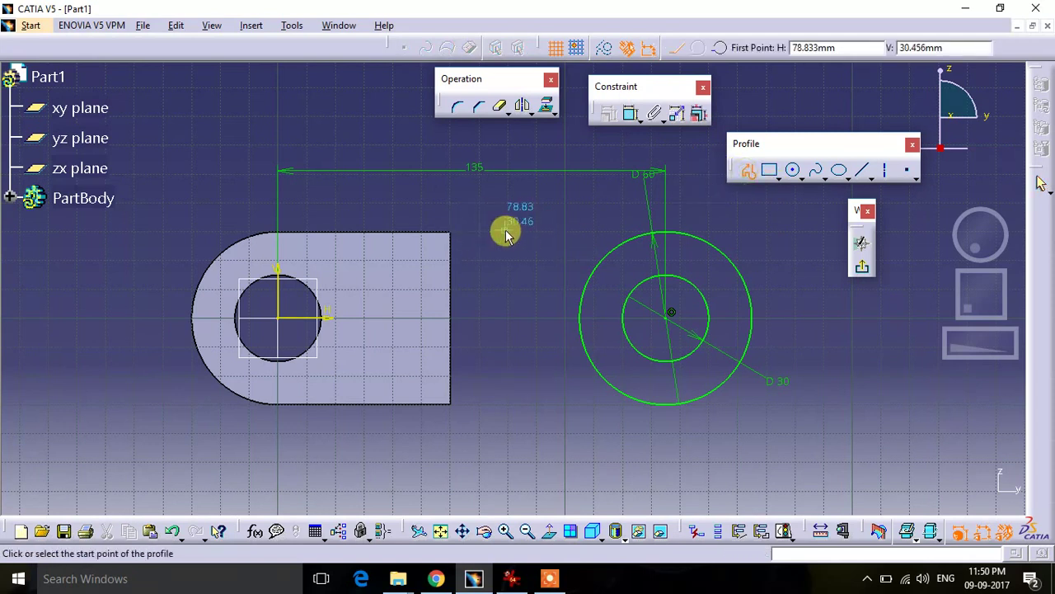
# - Project the block's right edge into the sketch
pyautogui.press('Escape')
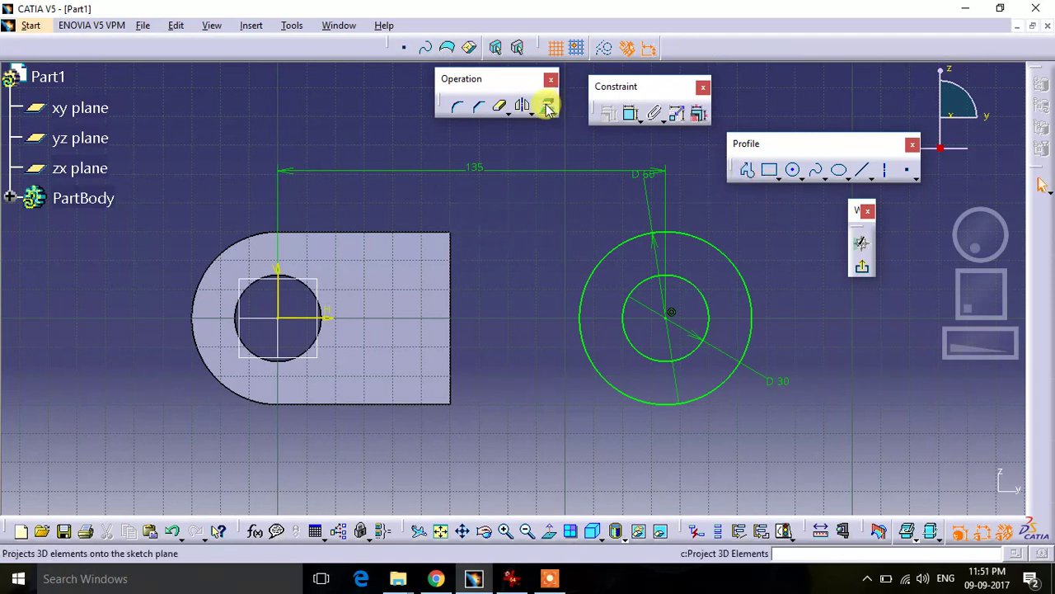
pyautogui.click(548, 108)
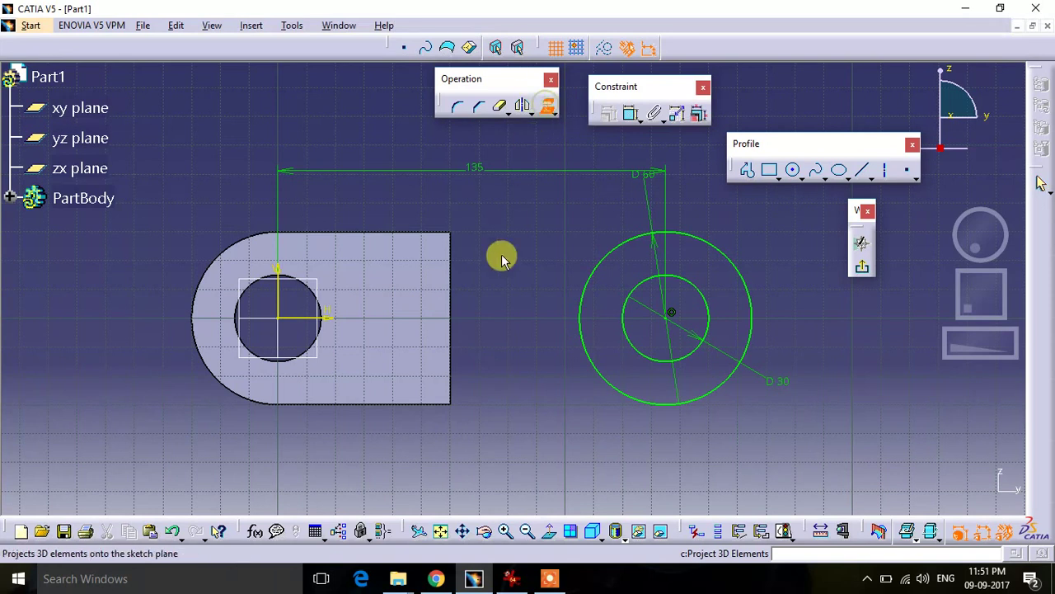
pyautogui.click(450, 264)
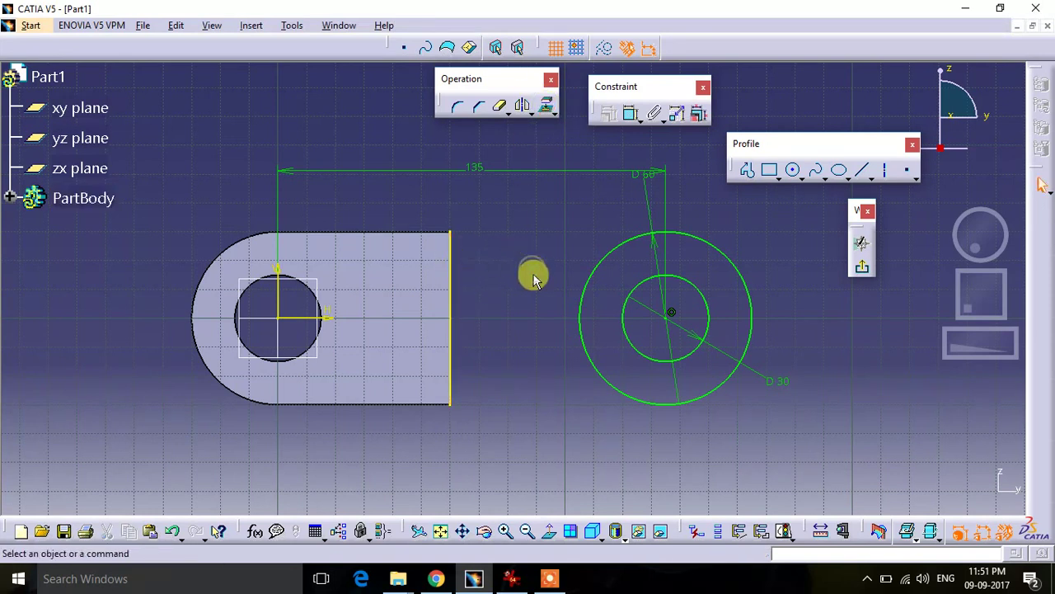
# - Draw a line from the block's top-right corner to the top of the large circle
pyautogui.click(747, 172)
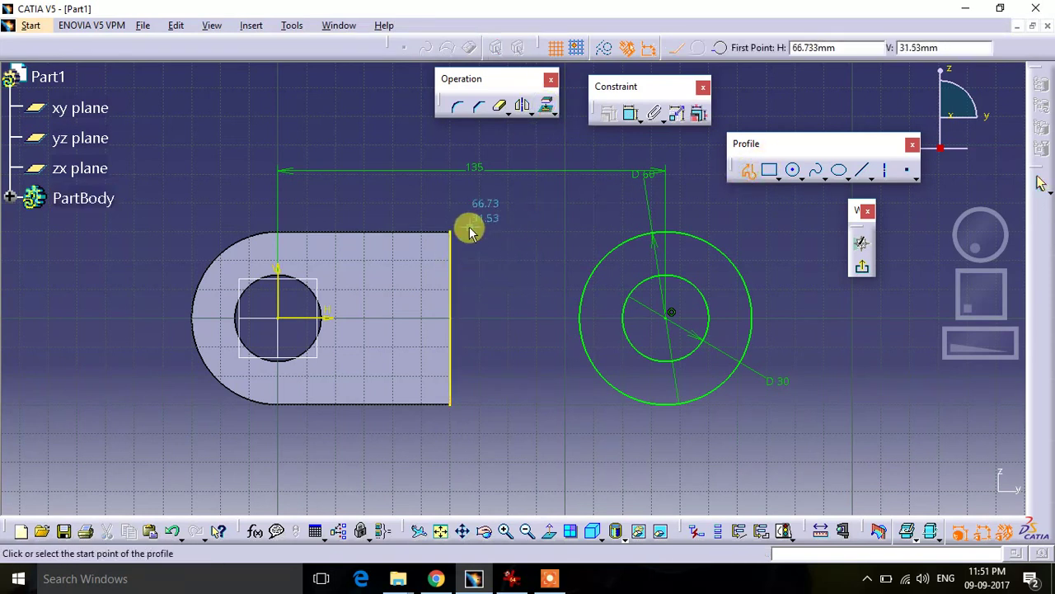
pyautogui.click(450, 232)
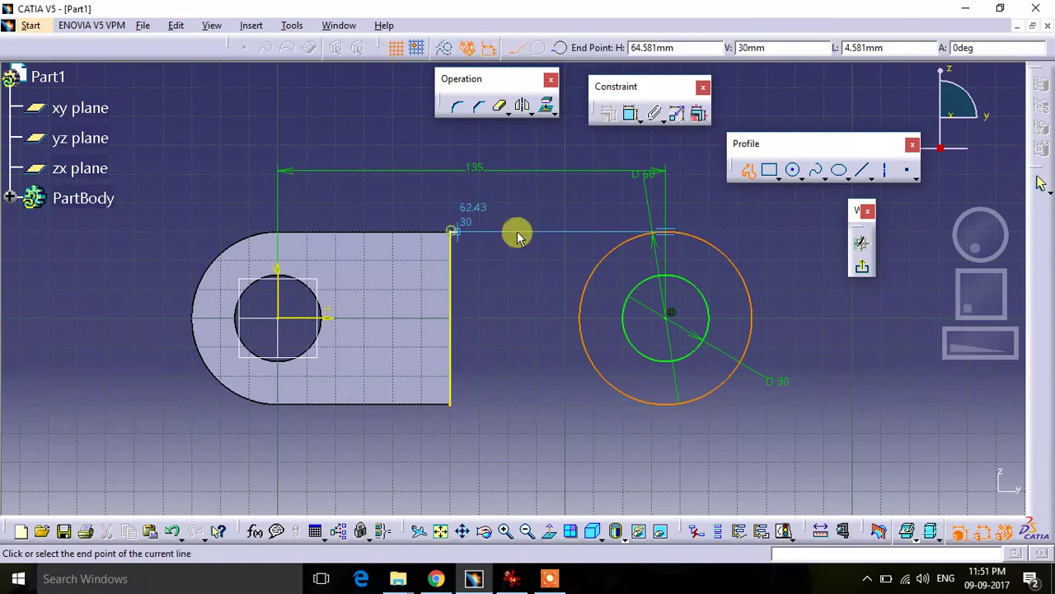
pyautogui.click(673, 234)
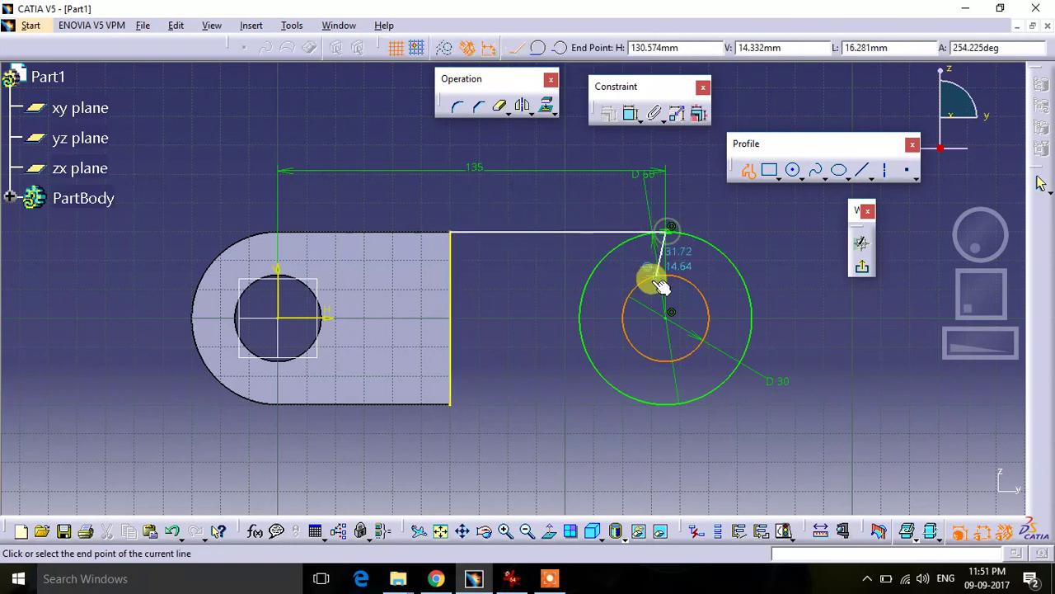
pyautogui.press('Escape')
pyautogui.click(539, 250)
pyautogui.click(544, 261)
# - Mirror the top line about the horizontal axis
pyautogui.click(534, 229)
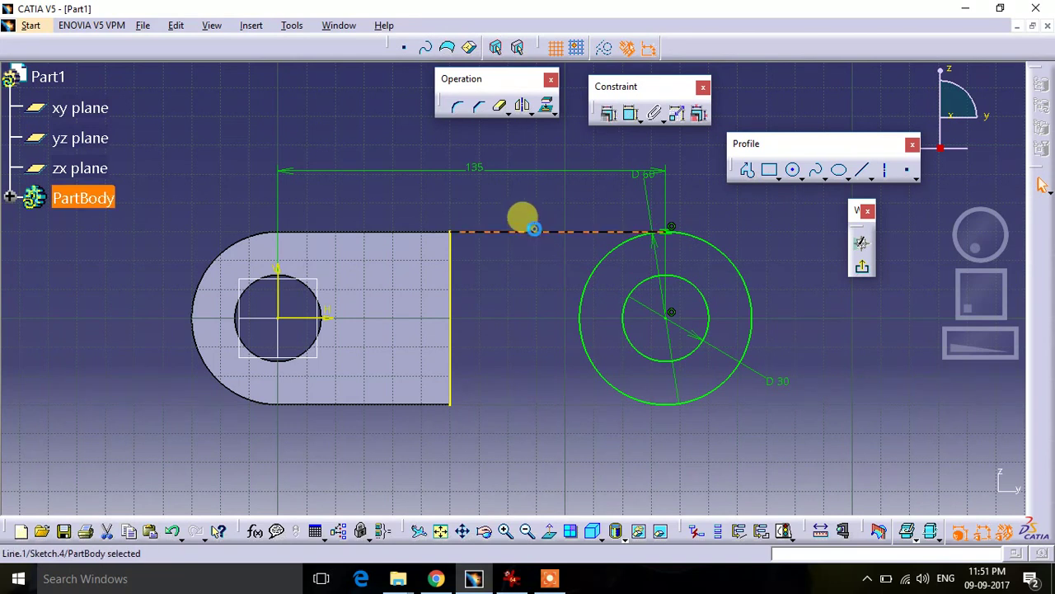
pyautogui.click(523, 107)
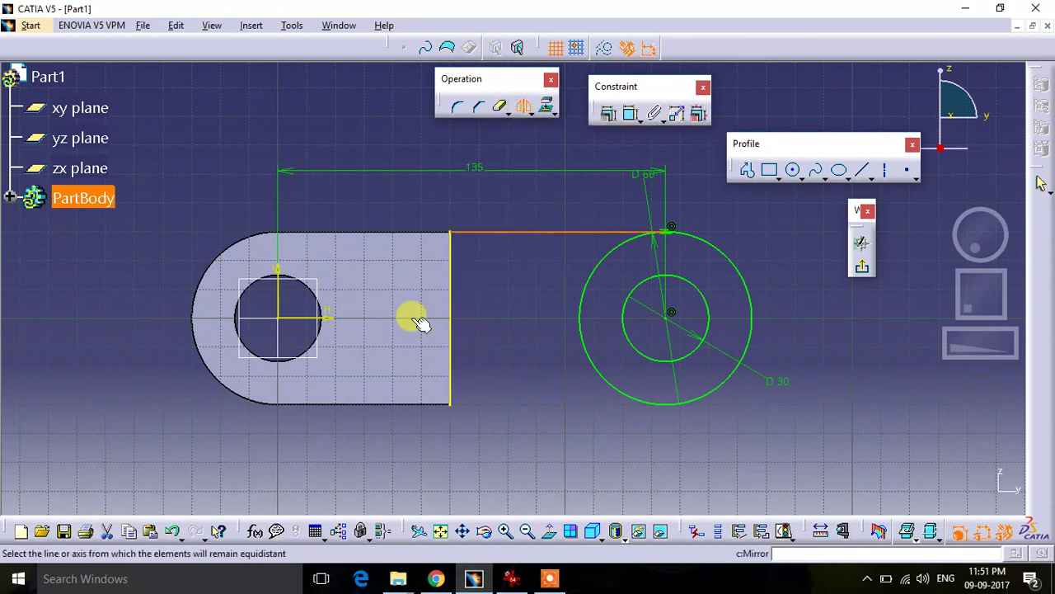
pyautogui.click(294, 317)
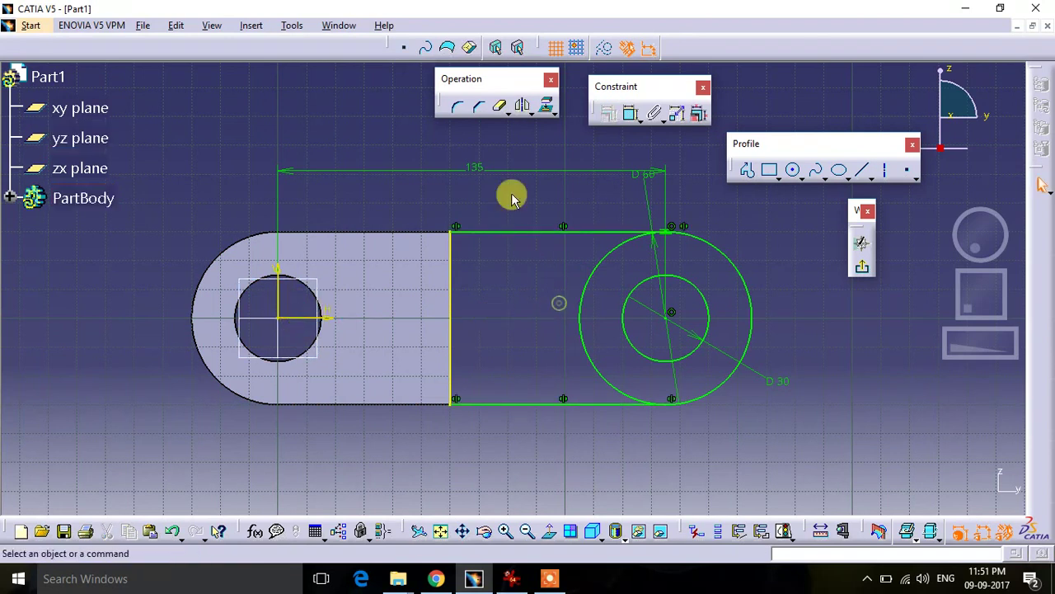
# - Trim away the large circle's inner arc and exit the sketcher
pyautogui.click(503, 108)
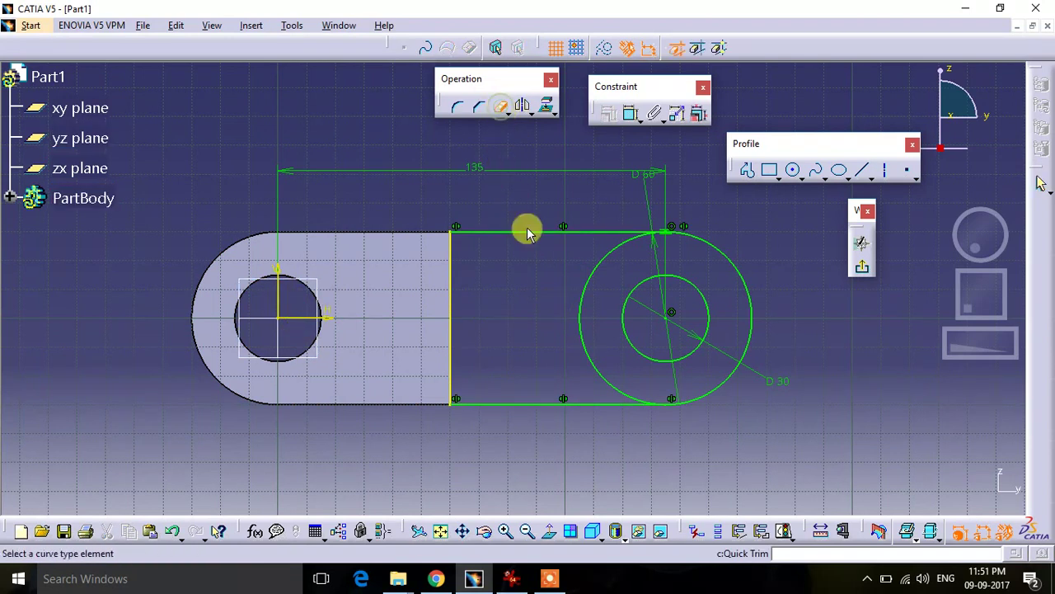
pyautogui.click(585, 328)
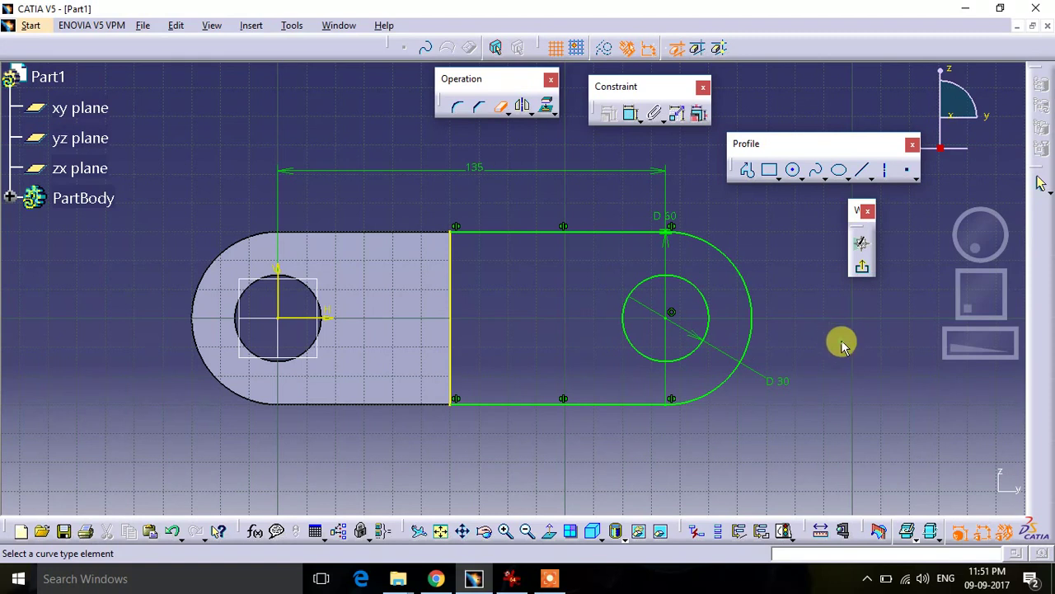
pyautogui.click(863, 272)
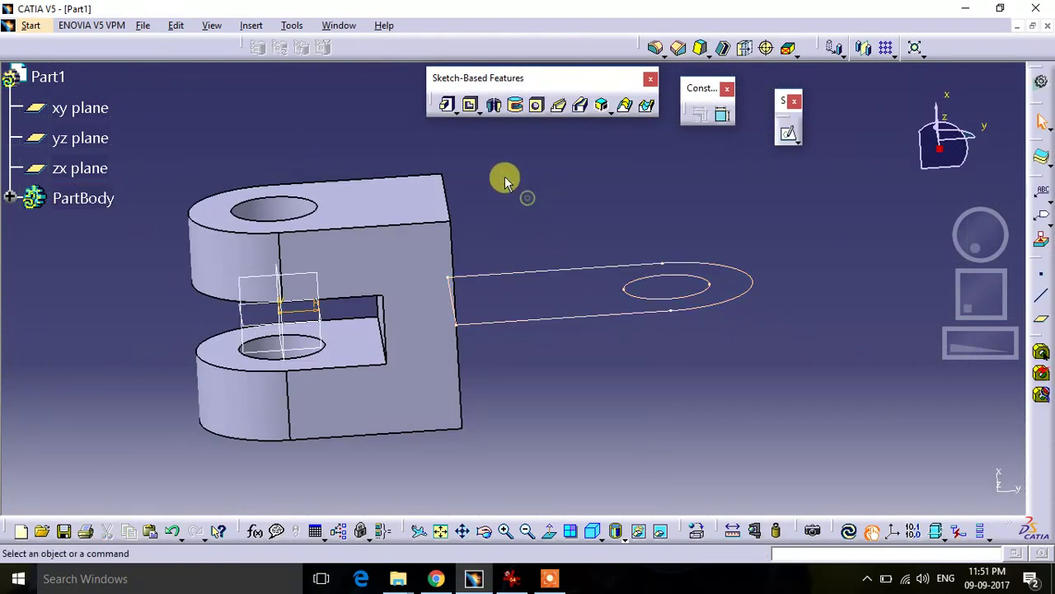
# - Pad Sketch.4 by 12.5 mm with mirrored extent, checking the drawing for the arm thickness
pyautogui.click(447, 104)
pyautogui.click(513, 320)
pyautogui.write('12.5')
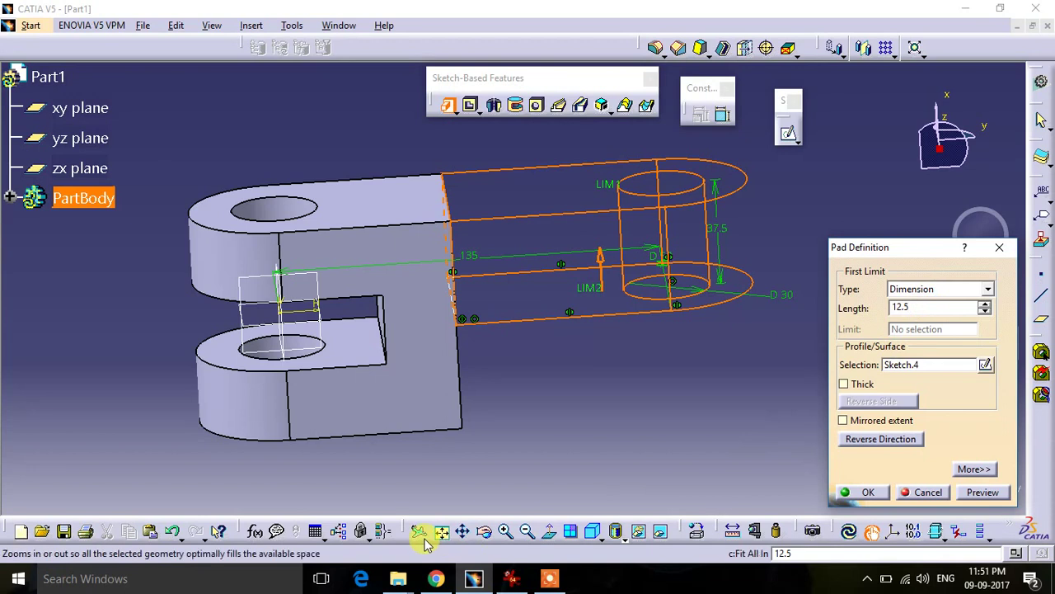
pyautogui.click(511, 578)
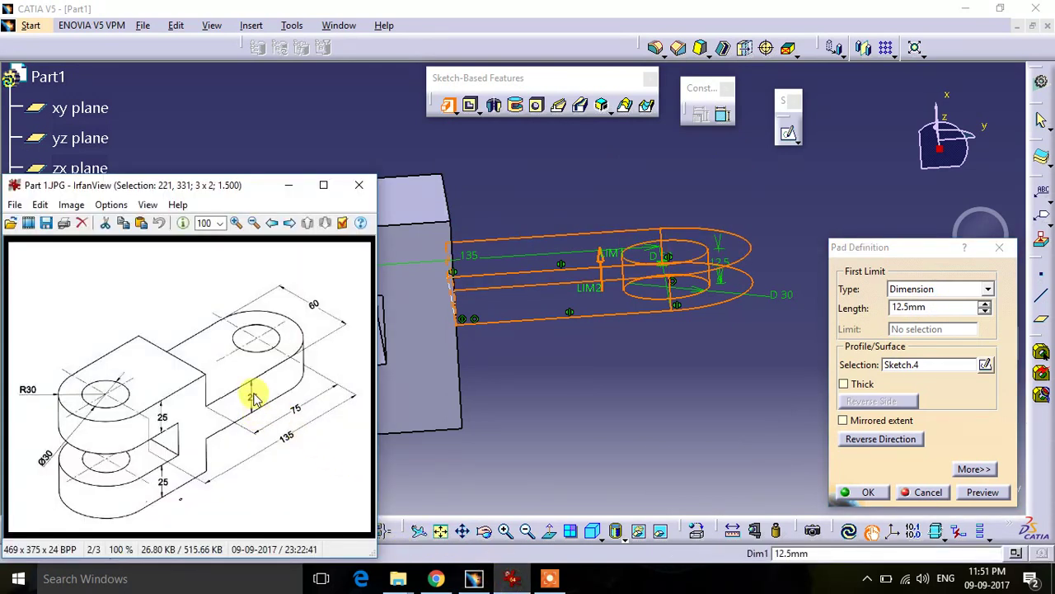
pyautogui.click(849, 422)
# - Confirm the 12.5 mm mirrored pad and orbit the part to an isometric view
pyautogui.click(868, 493)
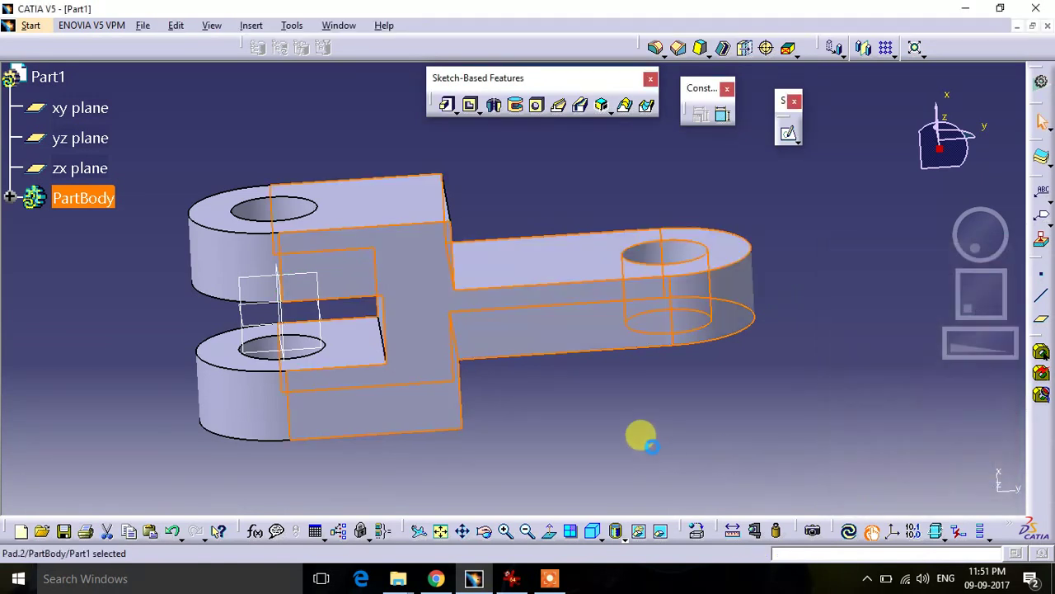
pyautogui.moveTo(549, 431)
pyautogui.mouseDown(button='middle')
pyautogui.moveTo(624, 448)
pyautogui.moveTo(586, 424)
pyautogui.mouseUp(button='middle')
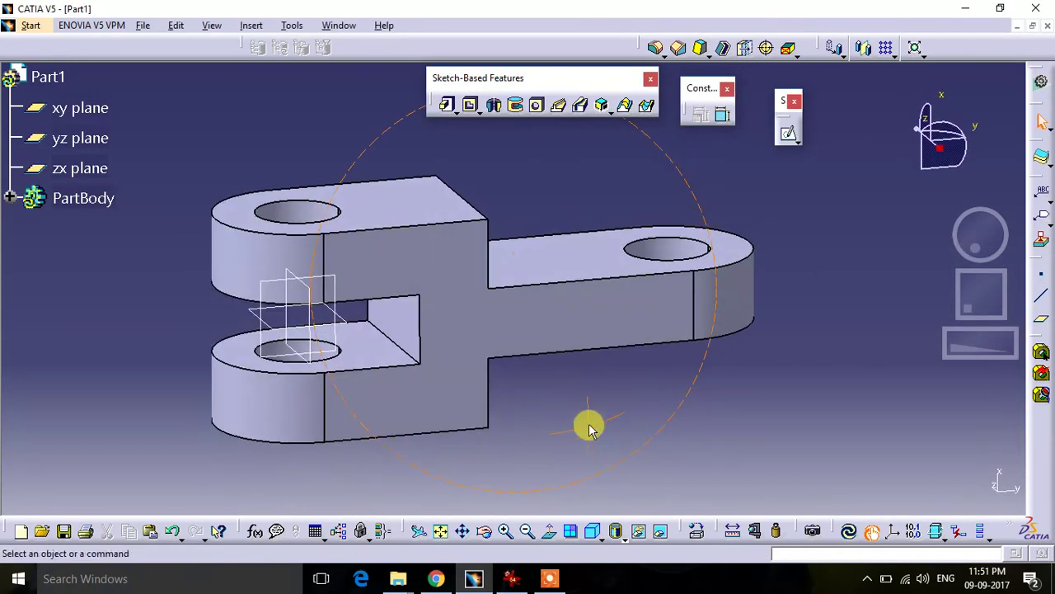
pyautogui.moveTo(566, 242)
pyautogui.mouseDown(button='middle')
pyautogui.moveTo(542, 271)
pyautogui.moveTo(534, 391)
pyautogui.moveTo(683, 368)
pyautogui.moveTo(681, 403)
pyautogui.moveTo(638, 372)
pyautogui.moveTo(526, 373)
pyautogui.mouseUp(button='middle')
pyautogui.click(570, 530)
pyautogui.moveTo(464, 426)
pyautogui.mouseDown(button='middle')
pyautogui.moveTo(641, 418)
pyautogui.moveTo(617, 401)
pyautogui.moveTo(620, 456)
pyautogui.moveTo(490, 393)
pyautogui.mouseUp(button='middle')
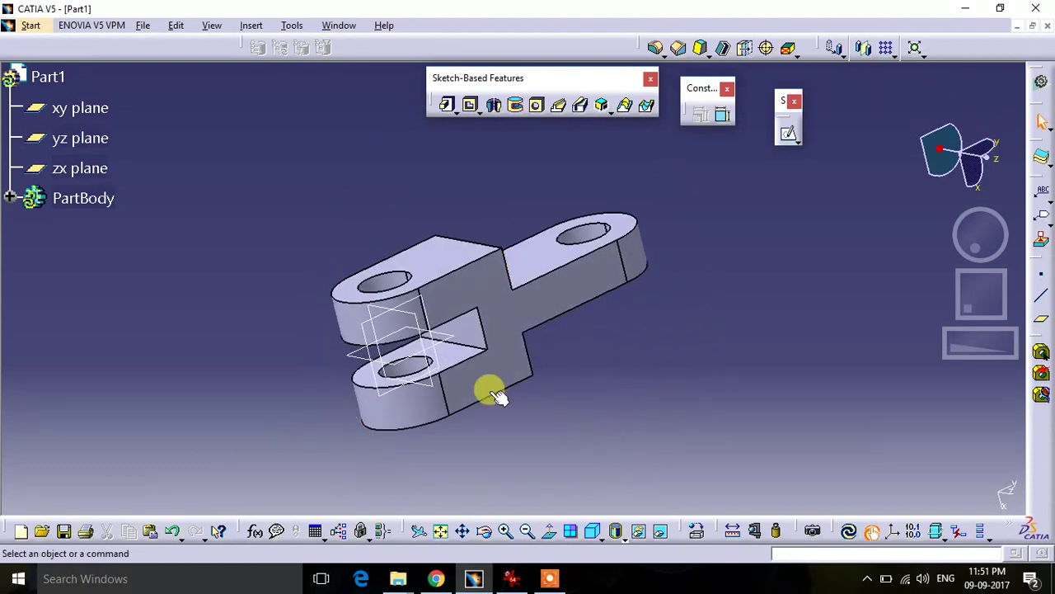
# - Hide the xy, yz and zx reference planes and turn the part to see its other side
pyautogui.click(80, 107)
pyautogui.keyDown('ctrl'); pyautogui.click(74, 168); pyautogui.keyUp('ctrl')
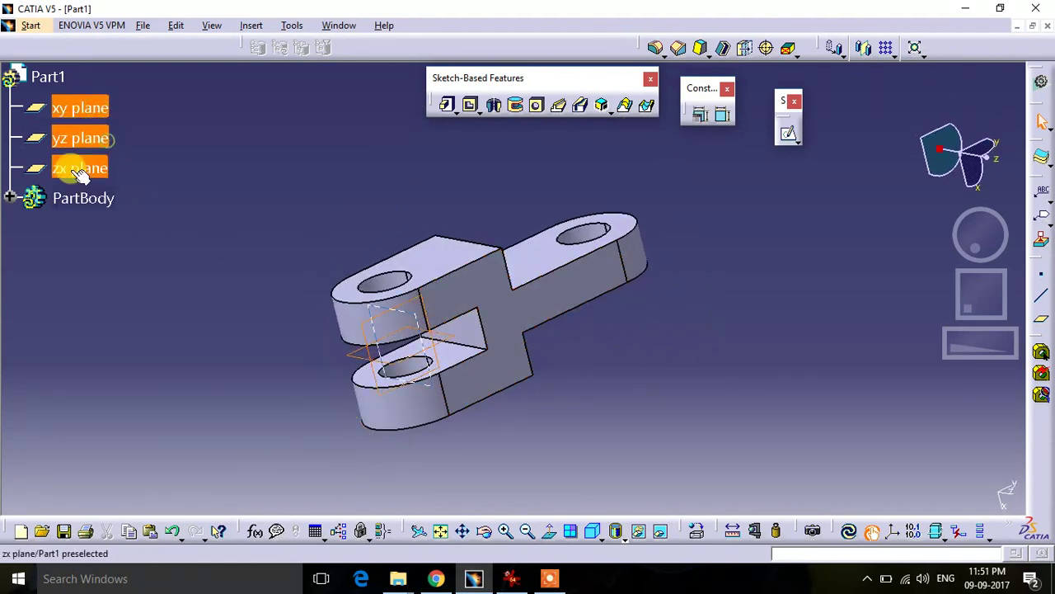
pyautogui.rightClick(78, 173)
pyautogui.click(124, 220)
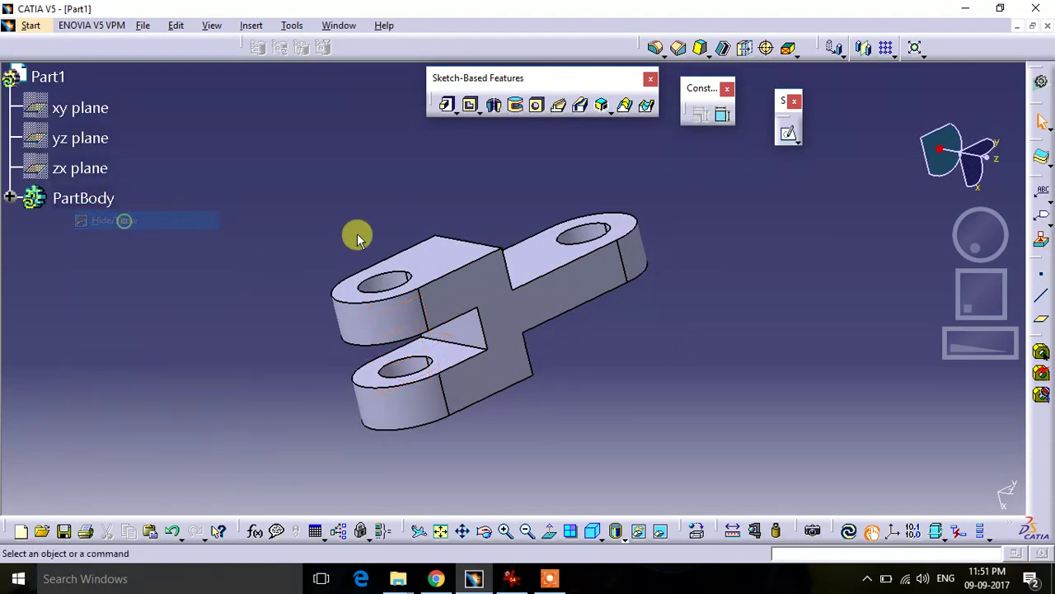
pyautogui.moveTo(428, 224); pyautogui.dragTo(574, 223, button='middle')
pyautogui.moveTo(732, 372)
pyautogui.mouseDown(button='middle')
pyautogui.moveTo(585, 402)
pyautogui.moveTo(648, 419)
pyautogui.moveTo(594, 382)
pyautogui.moveTo(594, 259)
pyautogui.moveTo(595, 318)
pyautogui.mouseUp(button='middle')
pyautogui.click(571, 530)
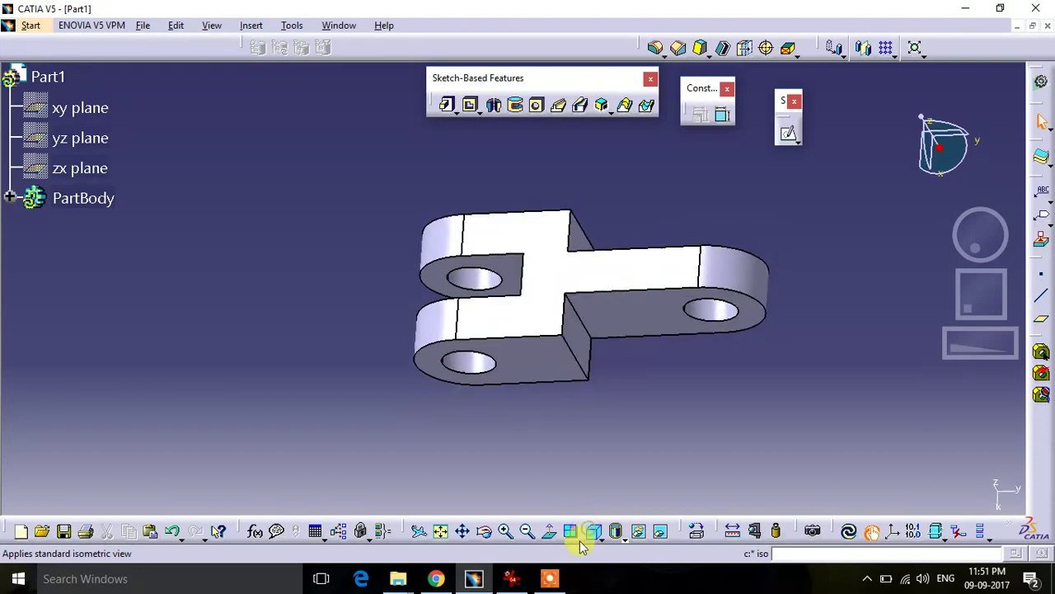
pyautogui.click(570, 534)
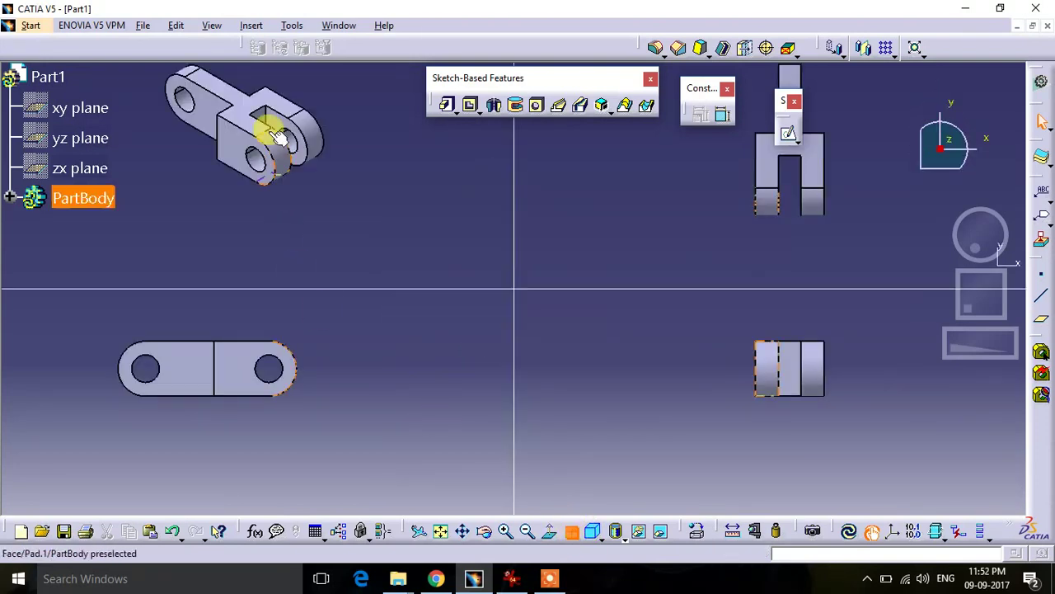
pyautogui.moveTo(754, 242)
pyautogui.mouseDown(button='middle')
pyautogui.moveTo(735, 247)
pyautogui.moveTo(736, 288)
pyautogui.mouseUp(button='middle')
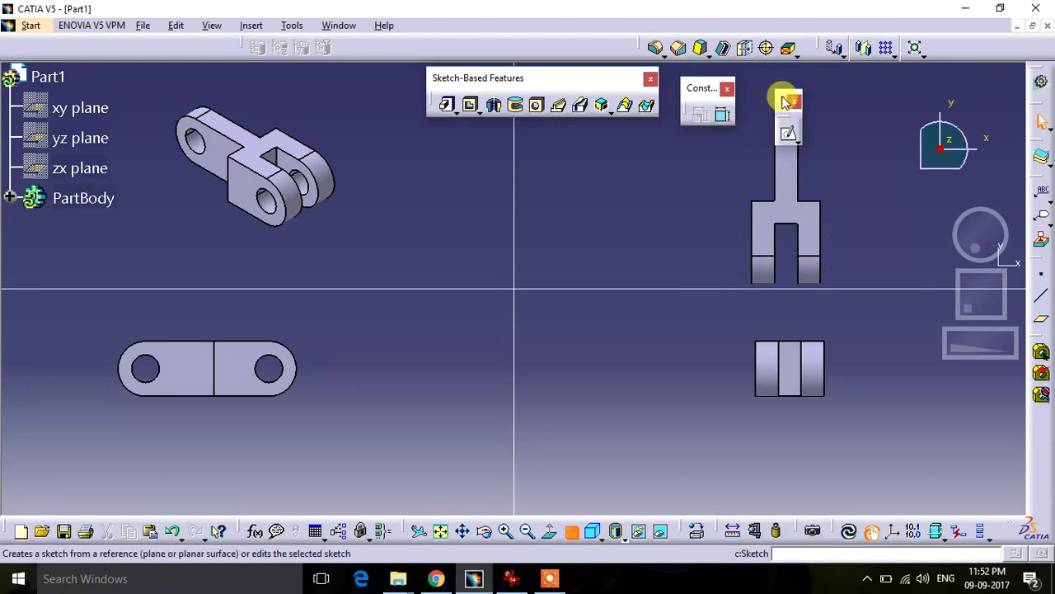
pyautogui.moveTo(751, 83); pyautogui.dragTo(754, 84)
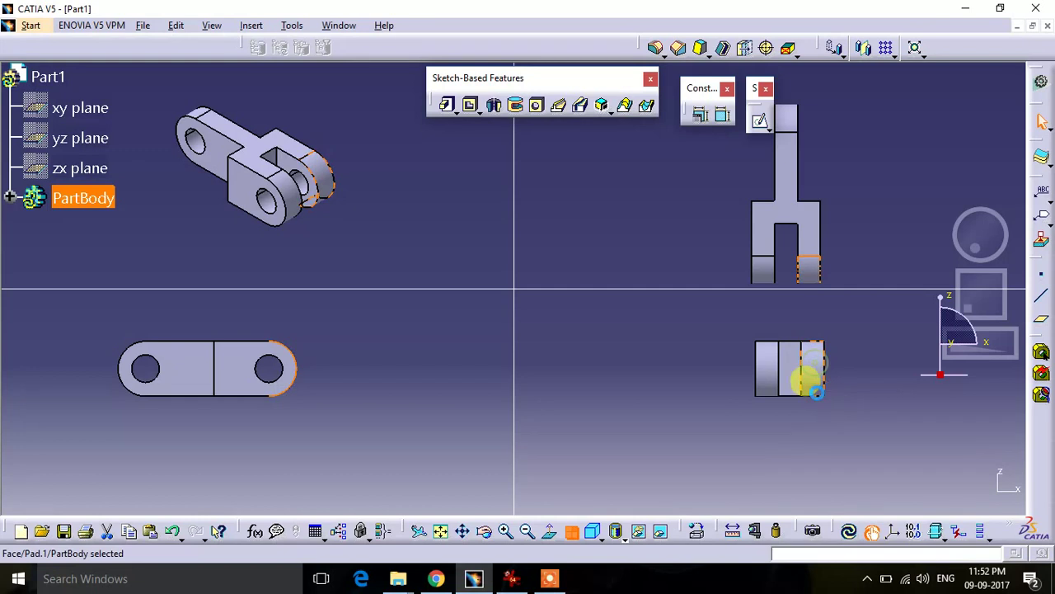
pyautogui.moveTo(824, 366); pyautogui.dragTo(870, 377)
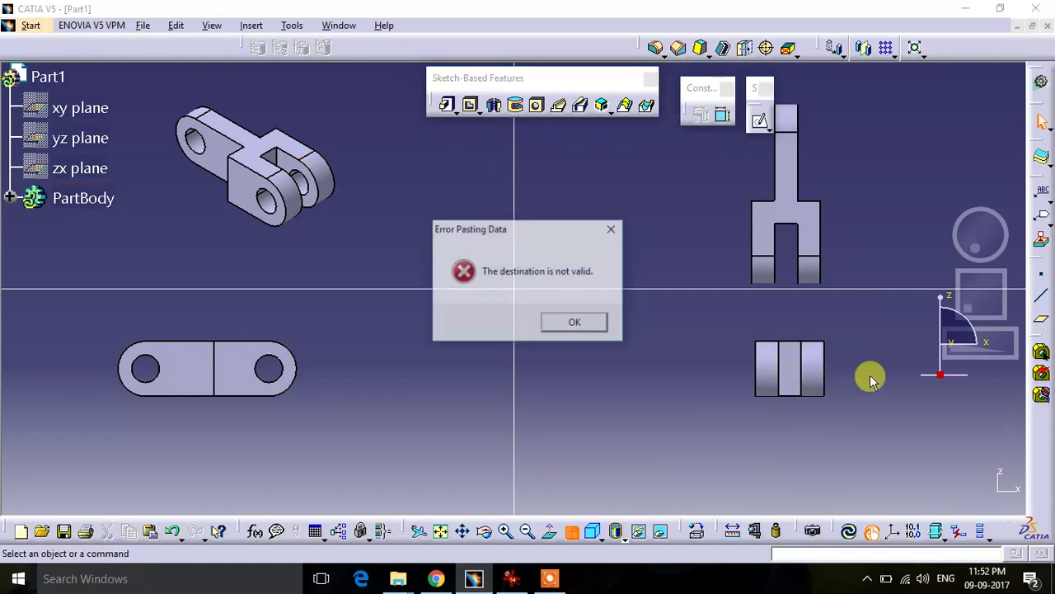
pyautogui.click(603, 324)
pyautogui.moveTo(679, 379); pyautogui.dragTo(702, 311, button='middle')
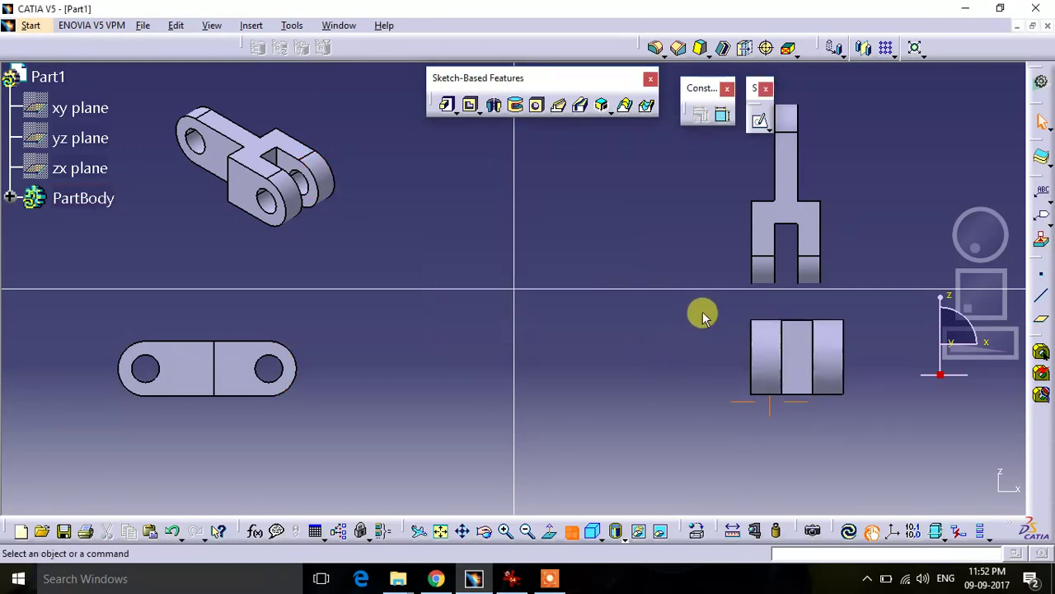
pyautogui.moveTo(799, 338); pyautogui.dragTo(789, 369, button='middle')
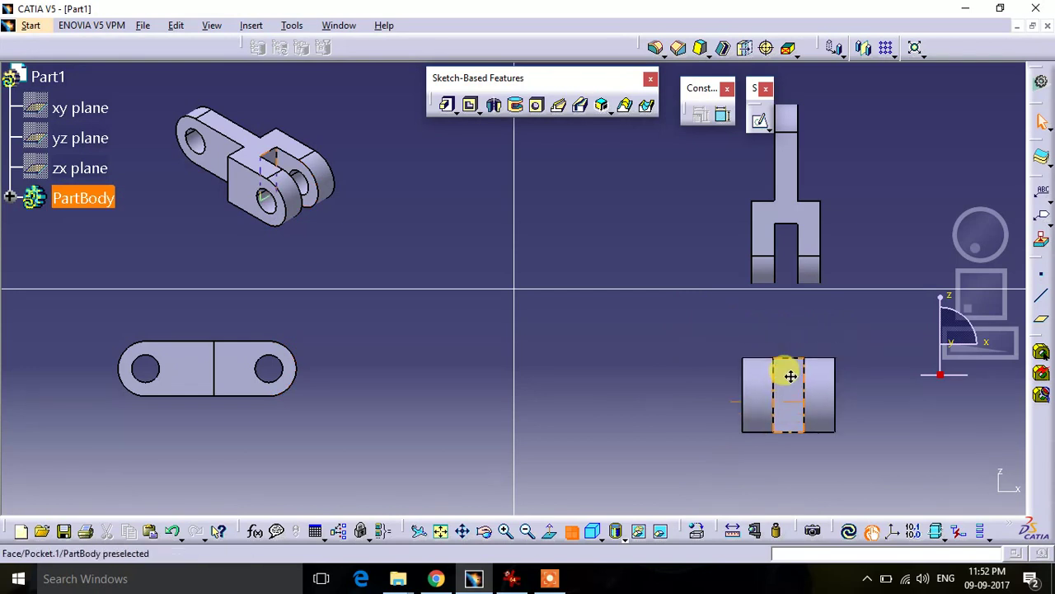
pyautogui.moveTo(177, 364)
pyautogui.mouseDown(button='middle')
pyautogui.moveTo(198, 411)
pyautogui.moveTo(221, 405)
pyautogui.mouseUp(button='middle')
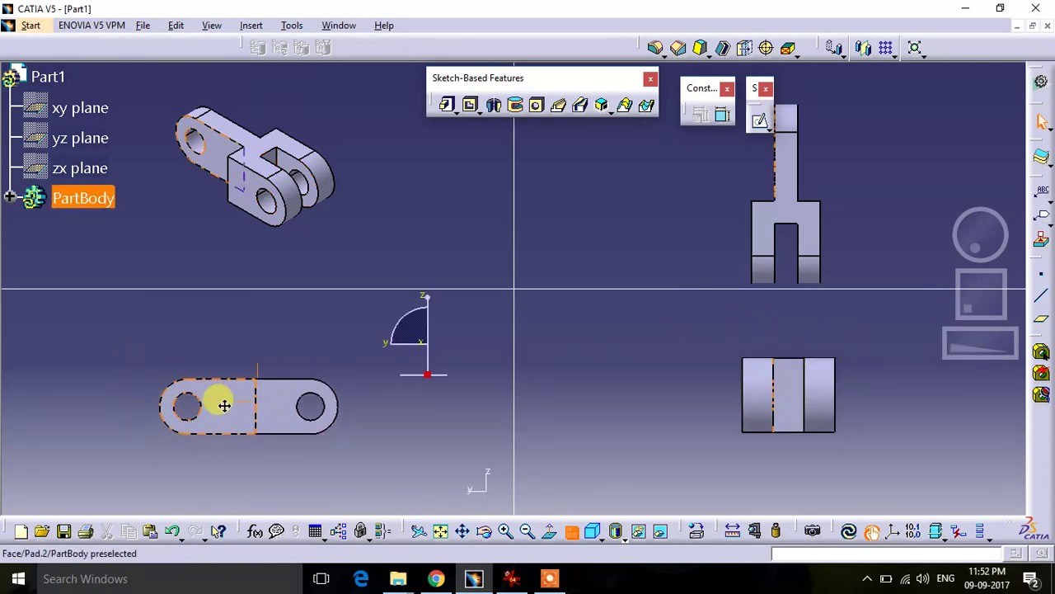
pyautogui.click(592, 532)
pyautogui.click(592, 532)
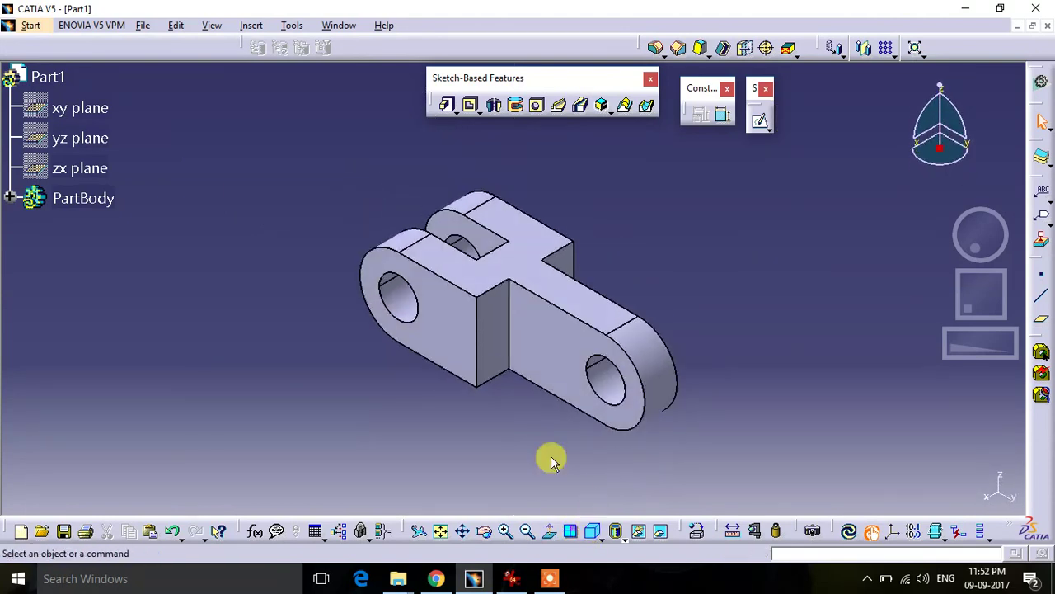
# - Orbit the finished fork through side, diagonal and top views to inspect the slotted eye
pyautogui.moveTo(511, 415); pyautogui.dragTo(651, 280, button='middle')
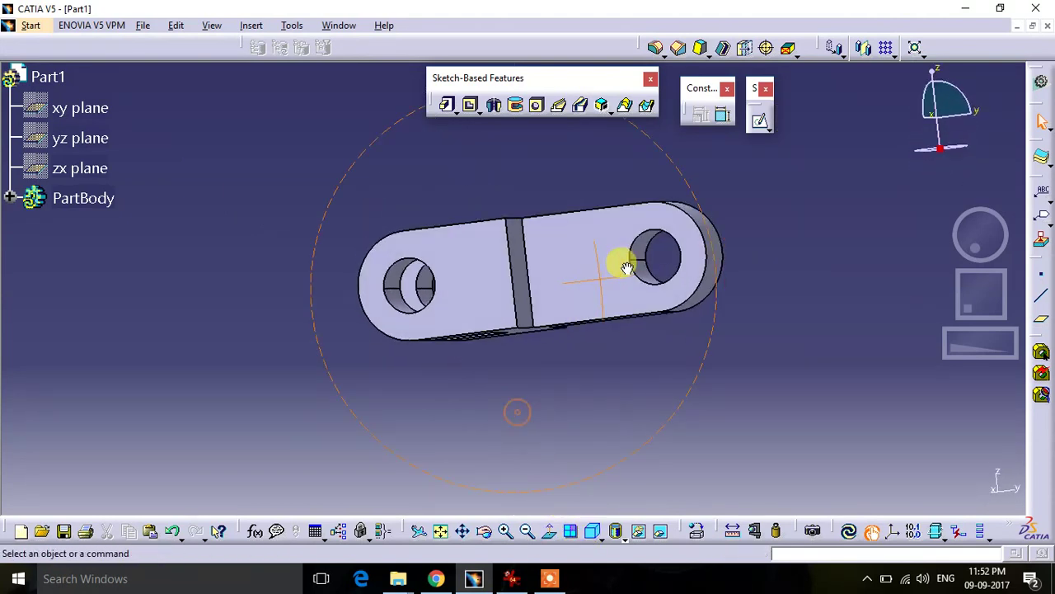
pyautogui.moveTo(487, 189)
pyautogui.mouseDown(button='middle')
pyautogui.moveTo(602, 279)
pyautogui.moveTo(656, 280)
pyautogui.mouseUp(button='middle')
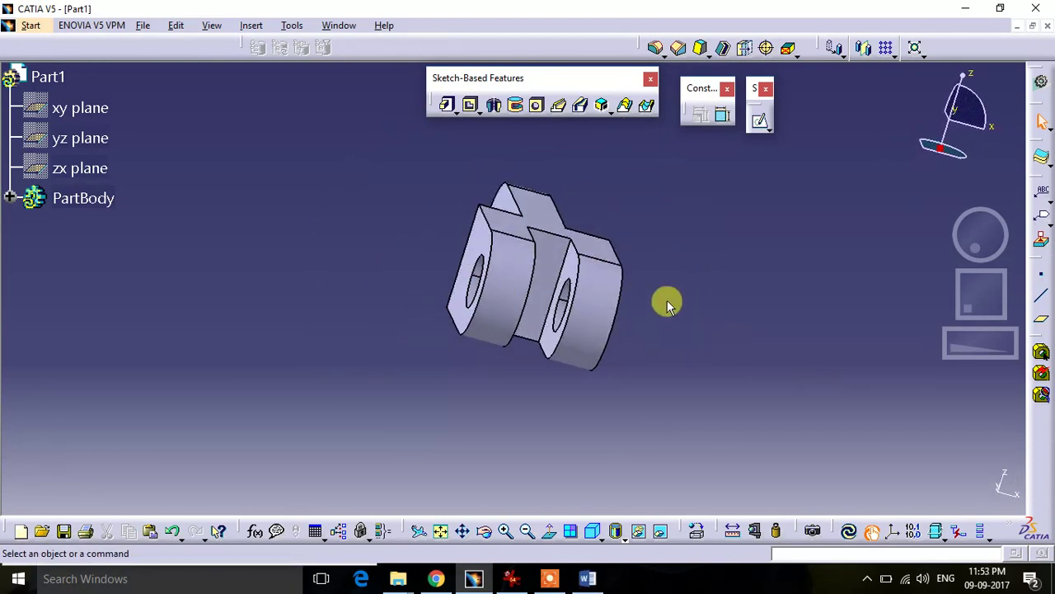
pyautogui.moveTo(576, 211)
pyautogui.mouseDown(button='middle')
pyautogui.moveTo(601, 342)
pyautogui.moveTo(789, 313)
pyautogui.mouseUp(button='middle')
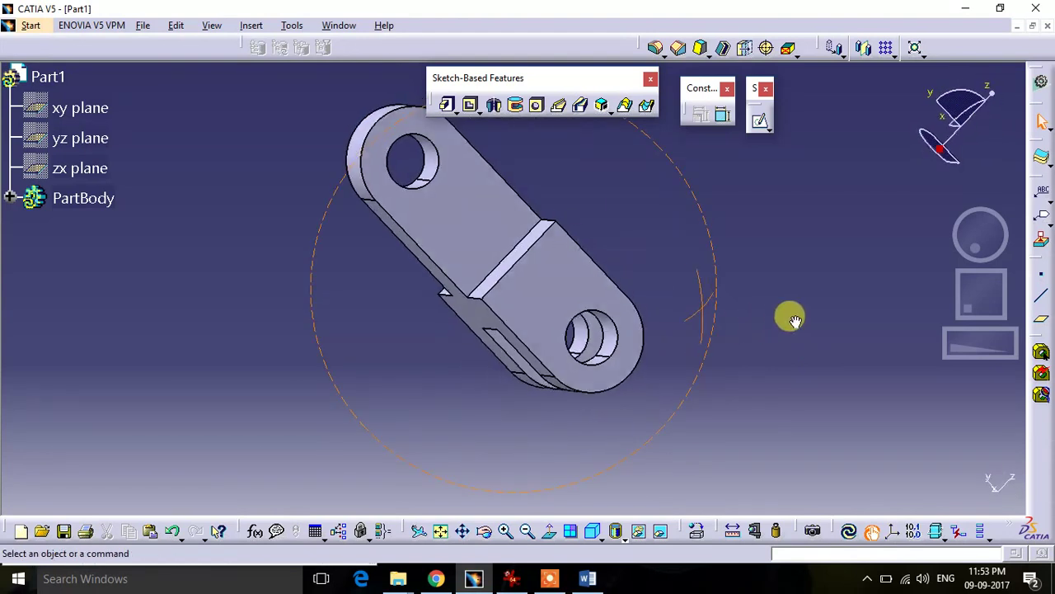
pyautogui.moveTo(549, 177)
pyautogui.mouseDown(button='middle')
pyautogui.moveTo(569, 285)
pyautogui.moveTo(775, 313)
pyautogui.mouseUp(button='middle')
pyautogui.moveTo(558, 189)
pyautogui.mouseDown(button='middle')
pyautogui.moveTo(502, 212)
pyautogui.moveTo(633, 304)
pyautogui.moveTo(697, 272)
pyautogui.mouseUp(button='middle')
pyautogui.moveTo(606, 198)
pyautogui.mouseDown(button='middle')
pyautogui.moveTo(535, 245)
pyautogui.moveTo(523, 305)
pyautogui.mouseUp(button='middle')
pyautogui.moveTo(565, 231)
pyautogui.mouseDown(button='middle')
pyautogui.moveTo(550, 288)
pyautogui.moveTo(558, 311)
pyautogui.mouseUp(button='middle')
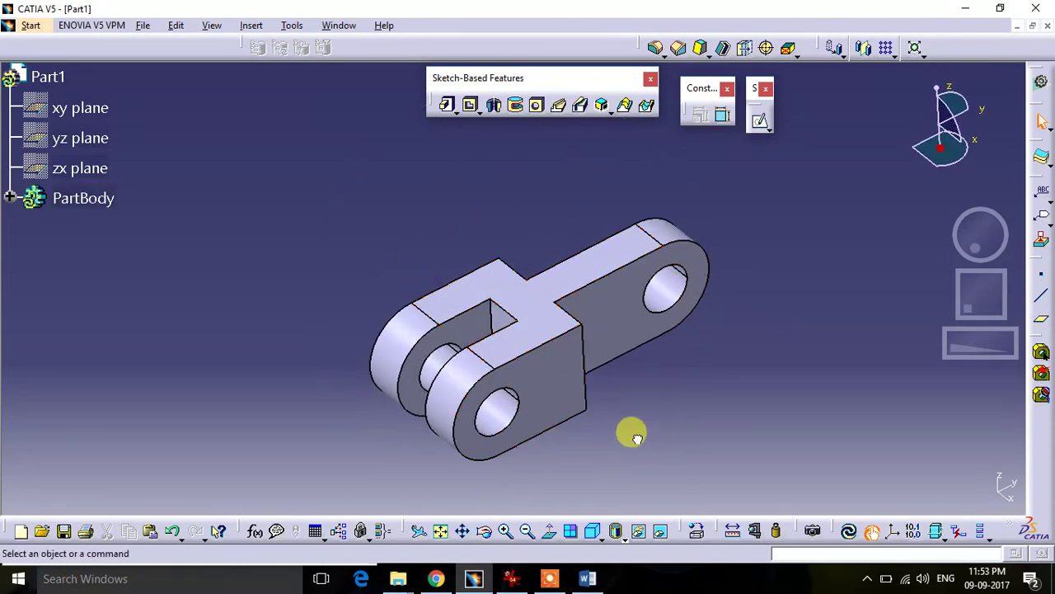
# - Compare the model with the reference drawing, then switch to the Word closing document
pyautogui.click(511, 578)
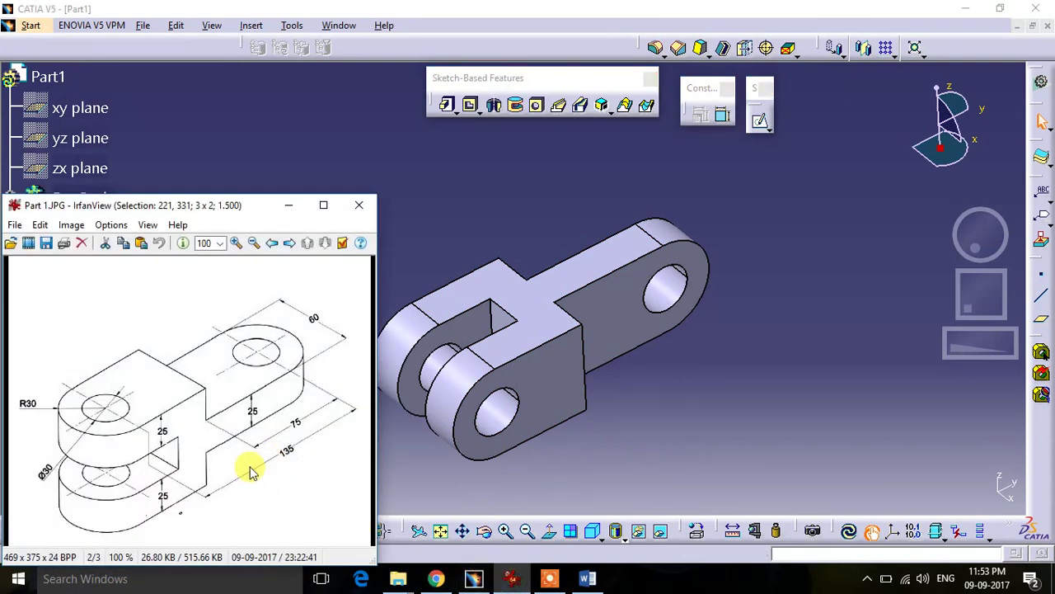
pyautogui.moveTo(529, 234); pyautogui.dragTo(561, 229, button='middle')
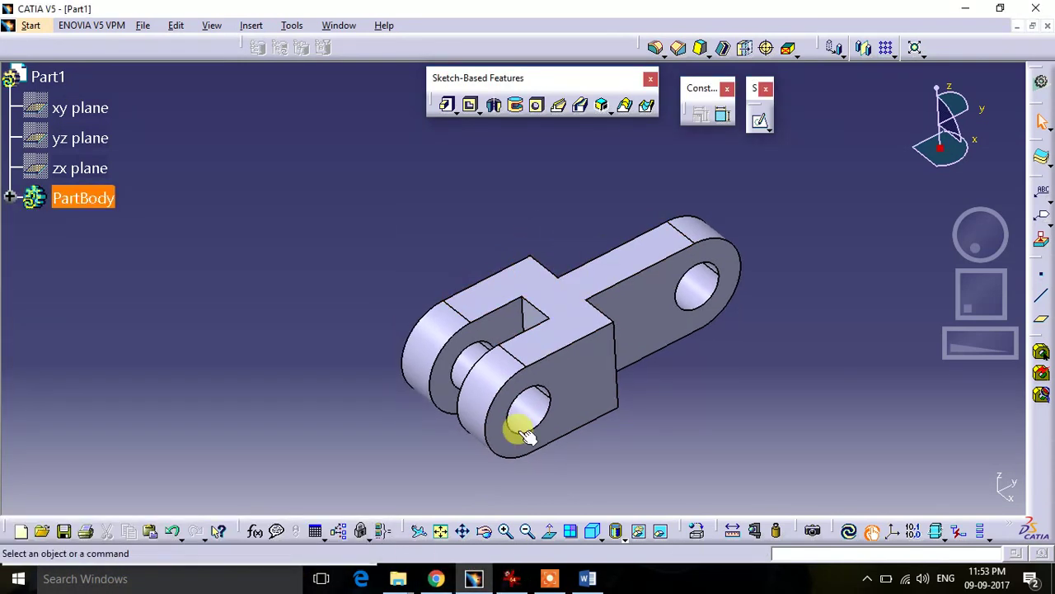
pyautogui.click(511, 578)
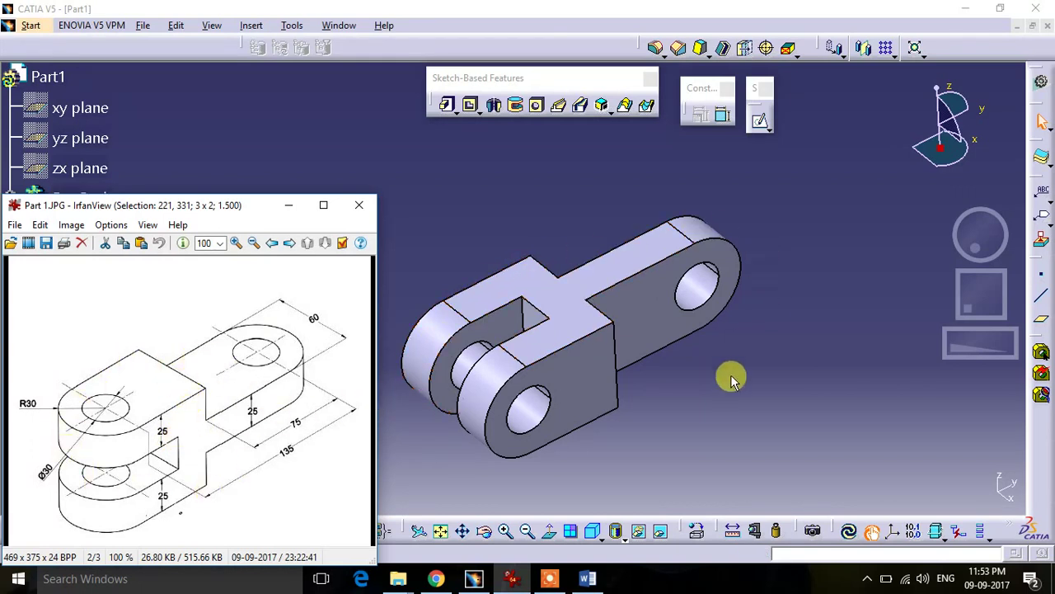
pyautogui.click(676, 412)
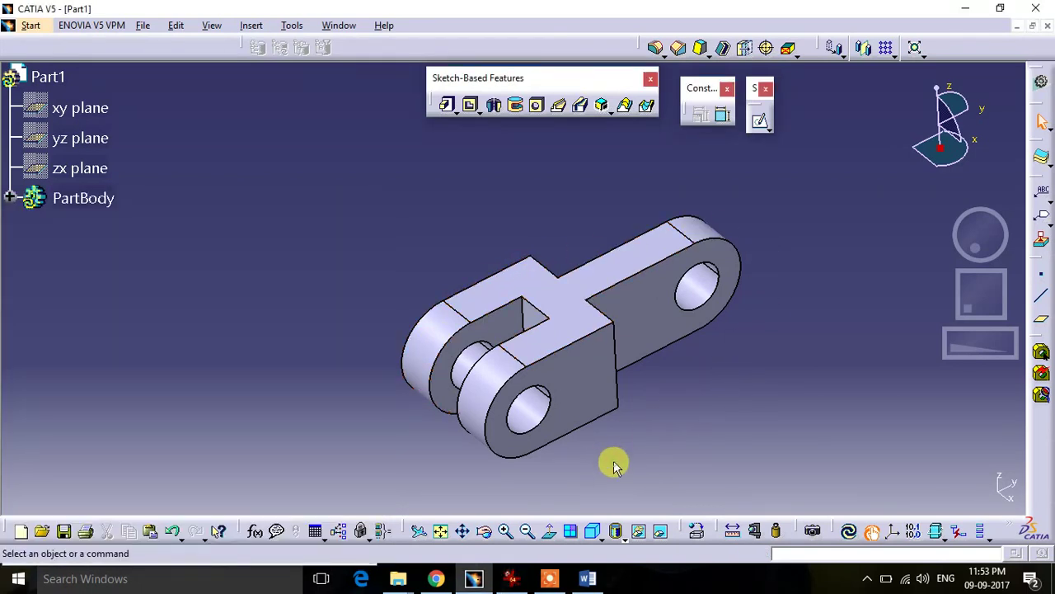
pyautogui.click(592, 581)
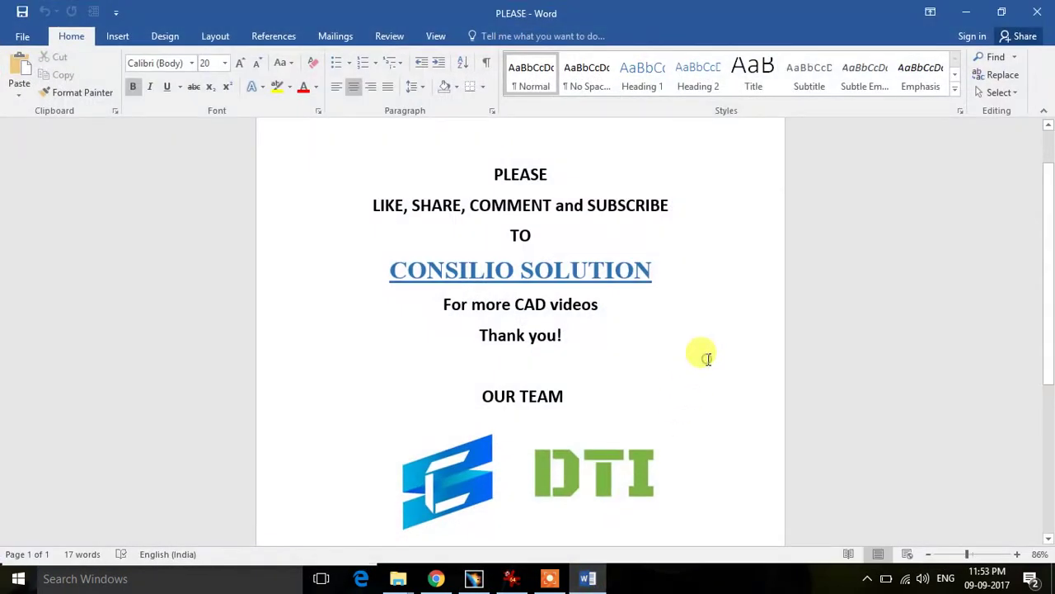
pyautogui.moveTo(483, 171); pyautogui.dragTo(636, 237)
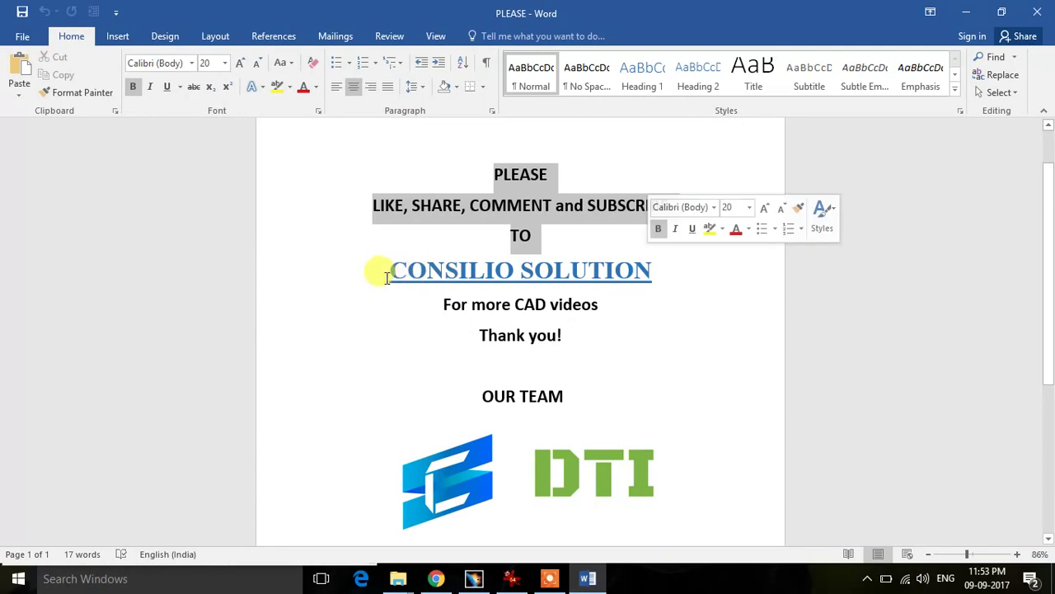
pyautogui.moveTo(379, 273); pyautogui.dragTo(669, 259)
pyautogui.click(706, 323)
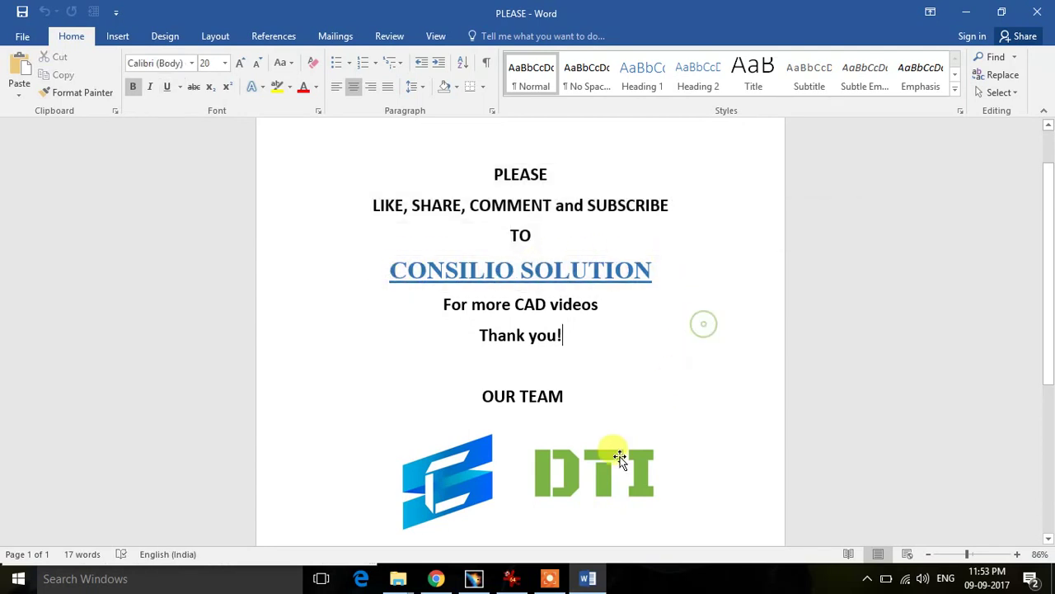
pyautogui.moveTo(437, 305); pyautogui.dragTo(618, 308)
pyautogui.click(666, 359)
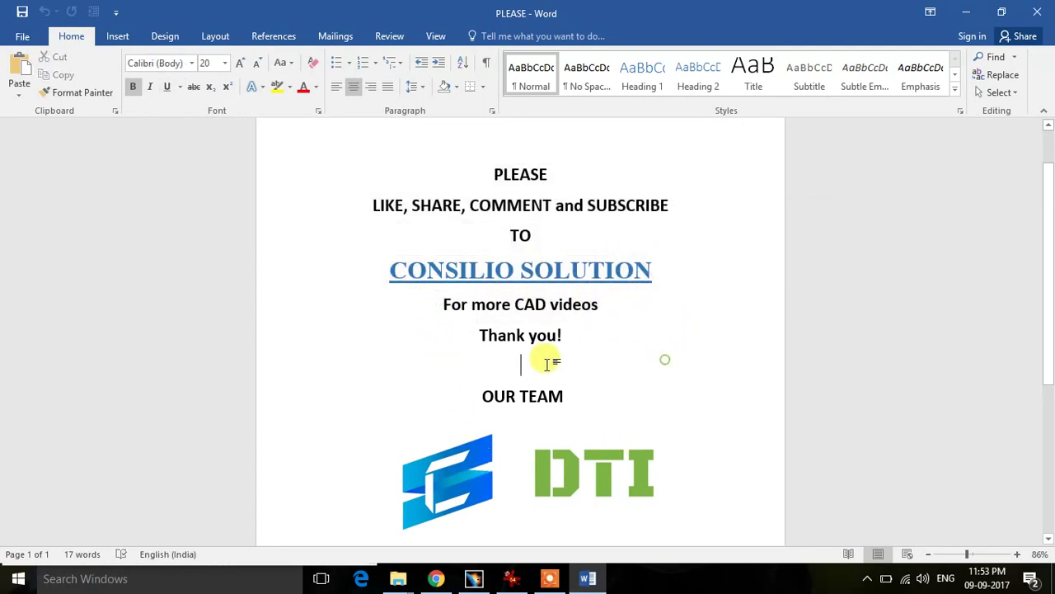
pyautogui.moveTo(467, 334); pyautogui.dragTo(603, 349)
pyautogui.click(624, 379)
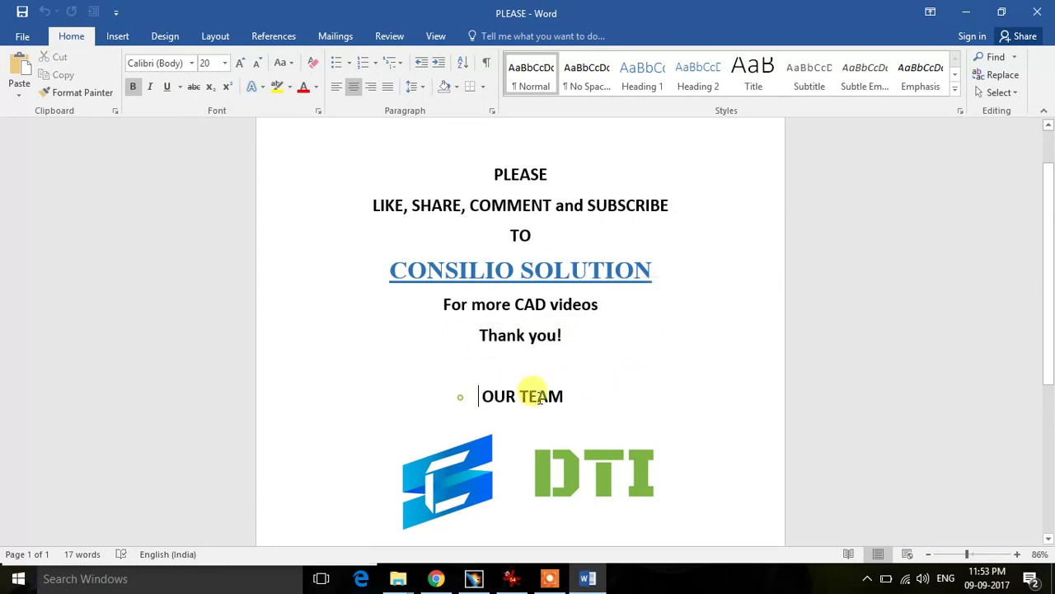
pyautogui.click(577, 433)
pyautogui.click(722, 288)
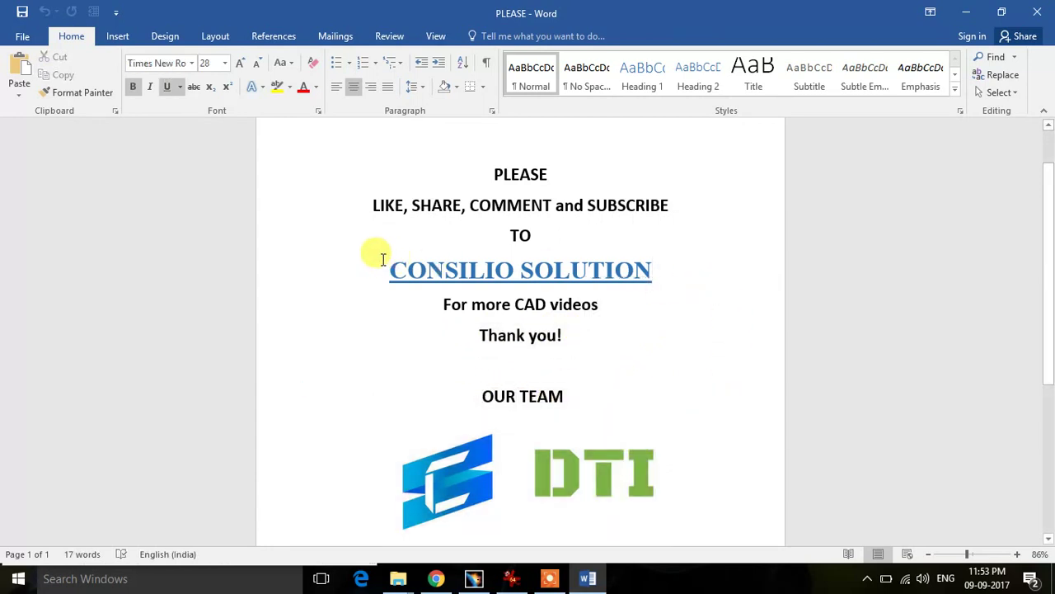
pyautogui.moveTo(382, 260); pyautogui.dragTo(664, 266)
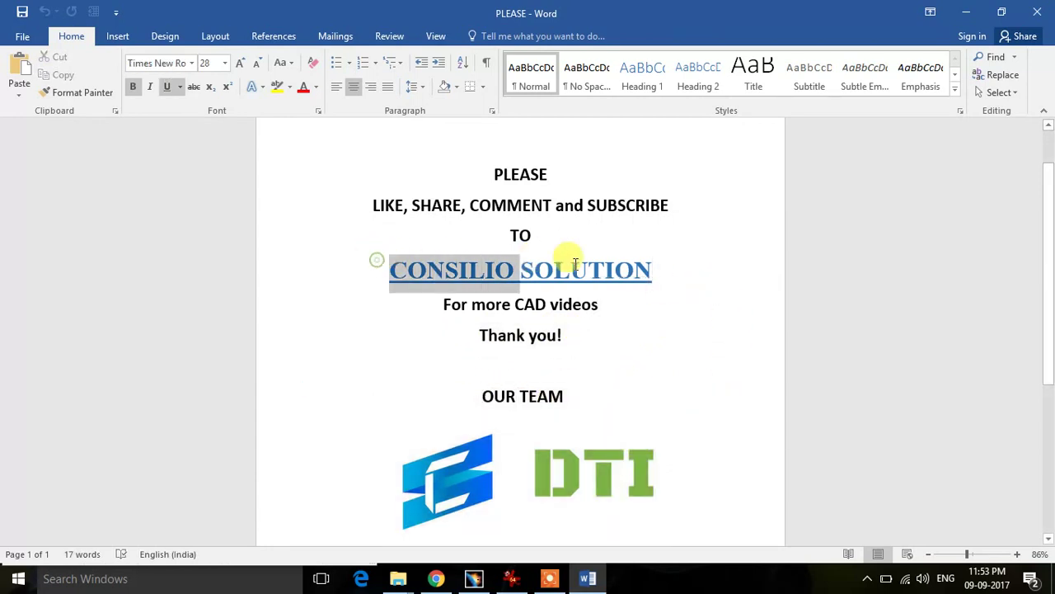
pyautogui.click(671, 365)
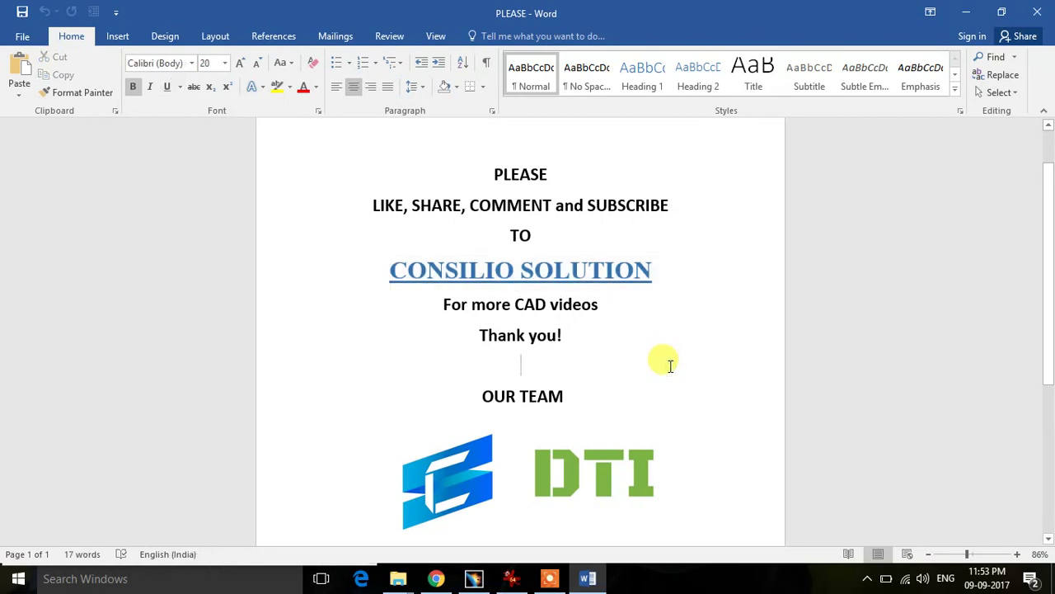
pyautogui.moveTo(459, 337); pyautogui.dragTo(636, 323)
pyautogui.click(637, 379)
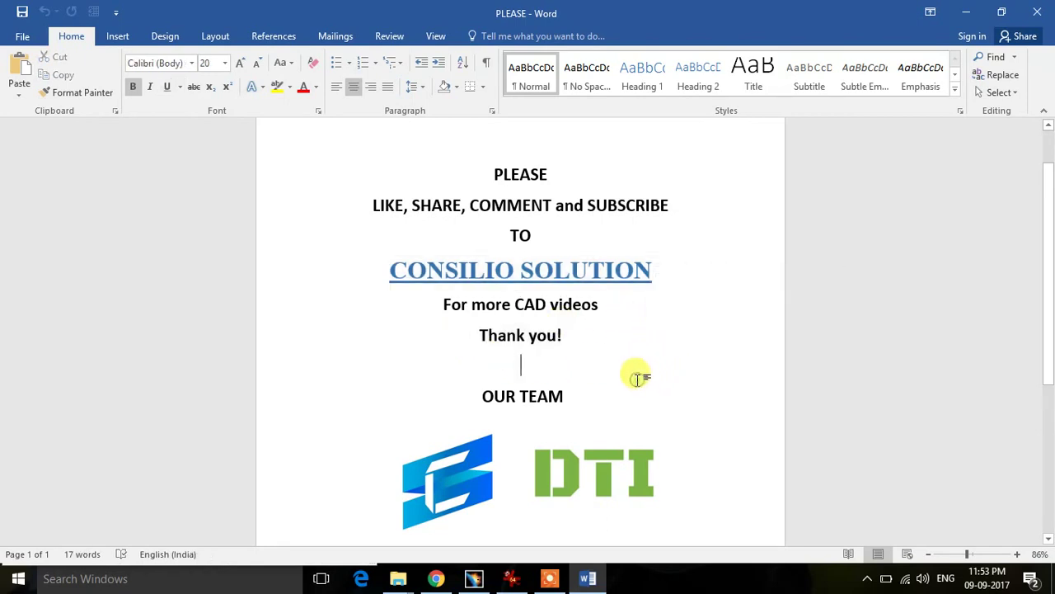